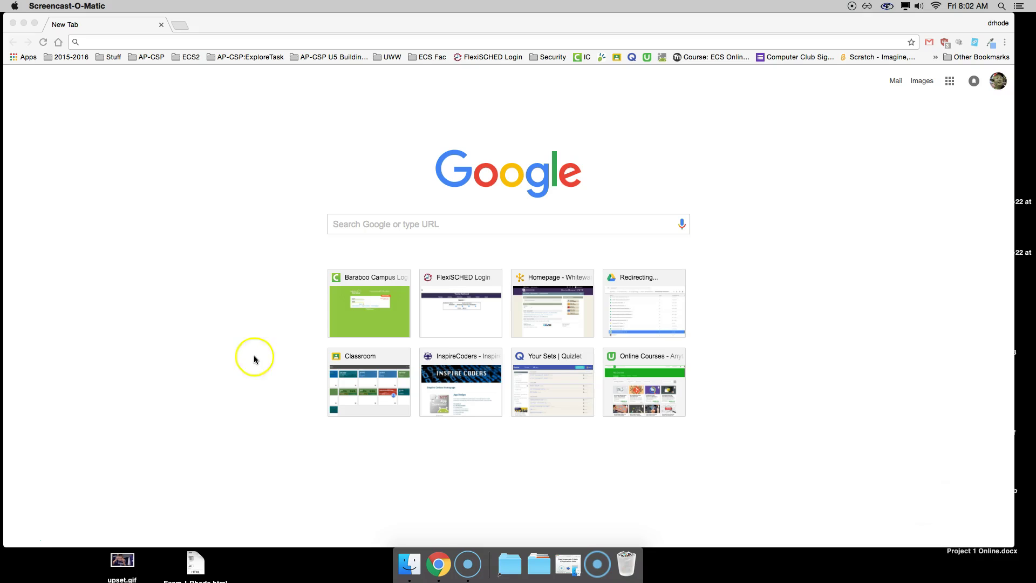
Step: Open the ECS2 3B class in Google Classroom and open the Data Project slides attached to the "Template for project" assignment
click(616, 57)
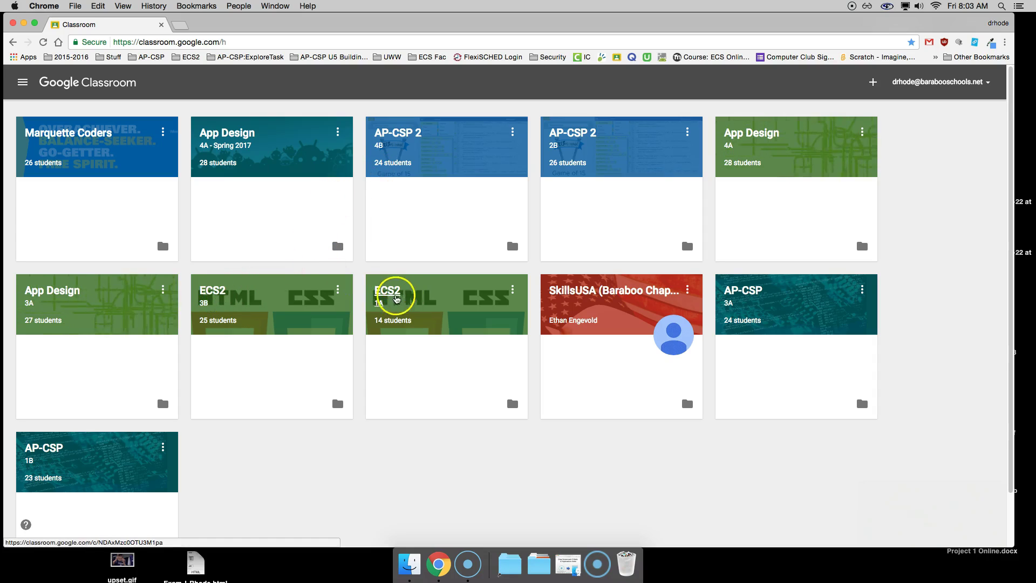
click(215, 297)
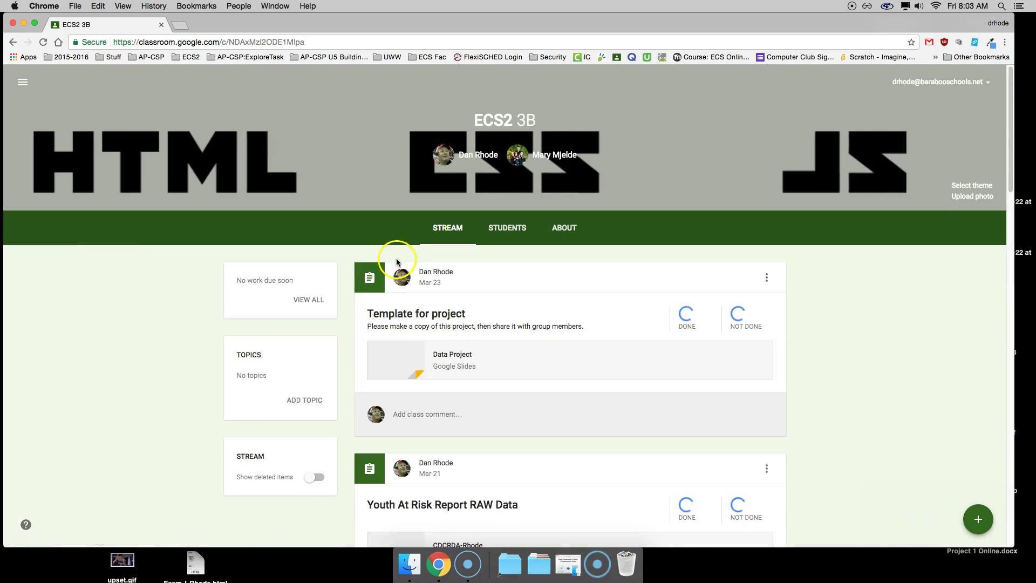
click(419, 312)
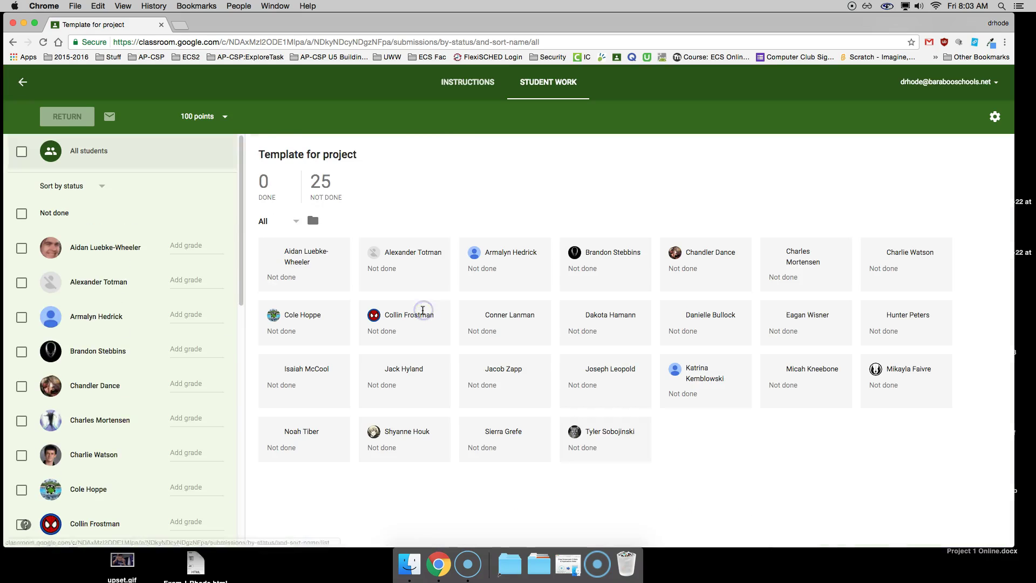
click(23, 80)
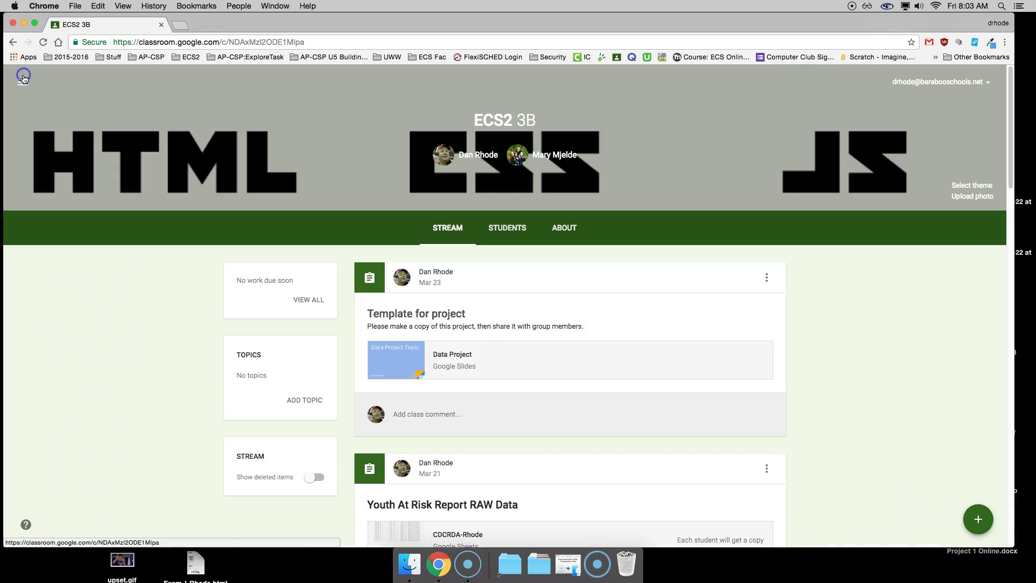
click(452, 364)
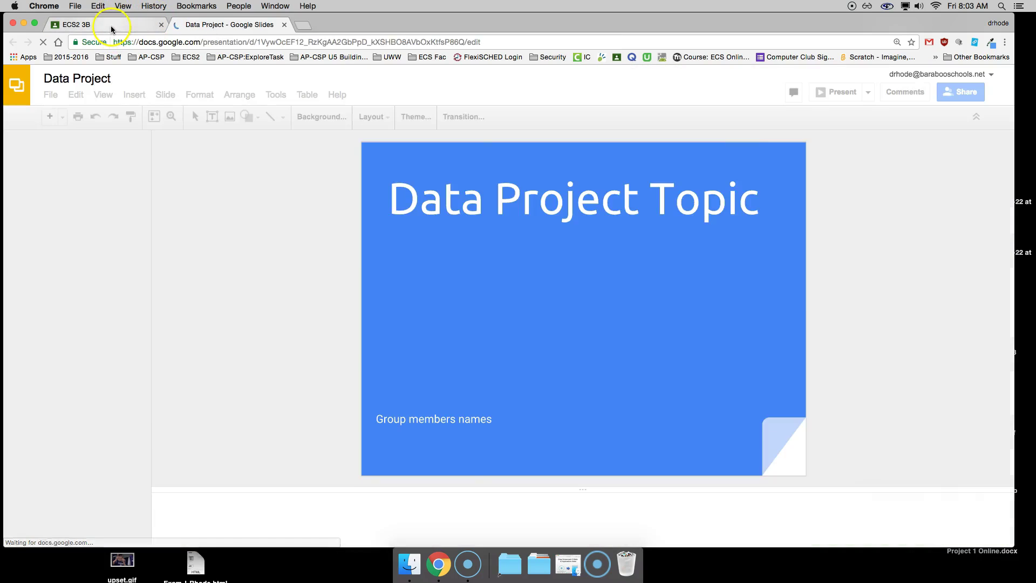
Step: Open the CDCRDA spreadsheet attached to the class's "Youth At Risk Report RAW Data" assignment
click(112, 28)
scroll(412, 157, down, 3)
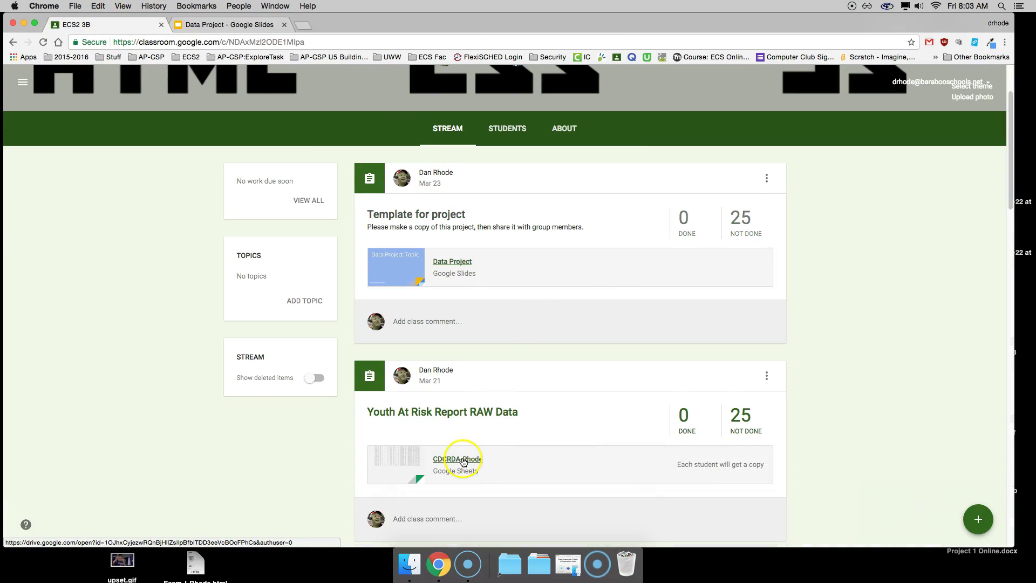
click(464, 462)
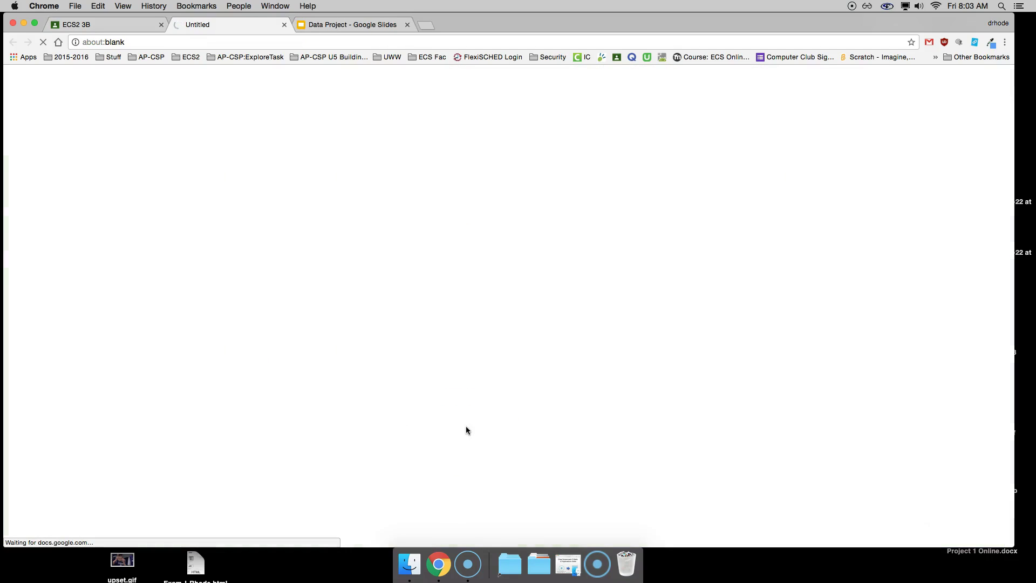
Step: Look at the title and Summary slides of the Data Project presentation, and return to the CDCRDA spreadsheet
click(366, 26)
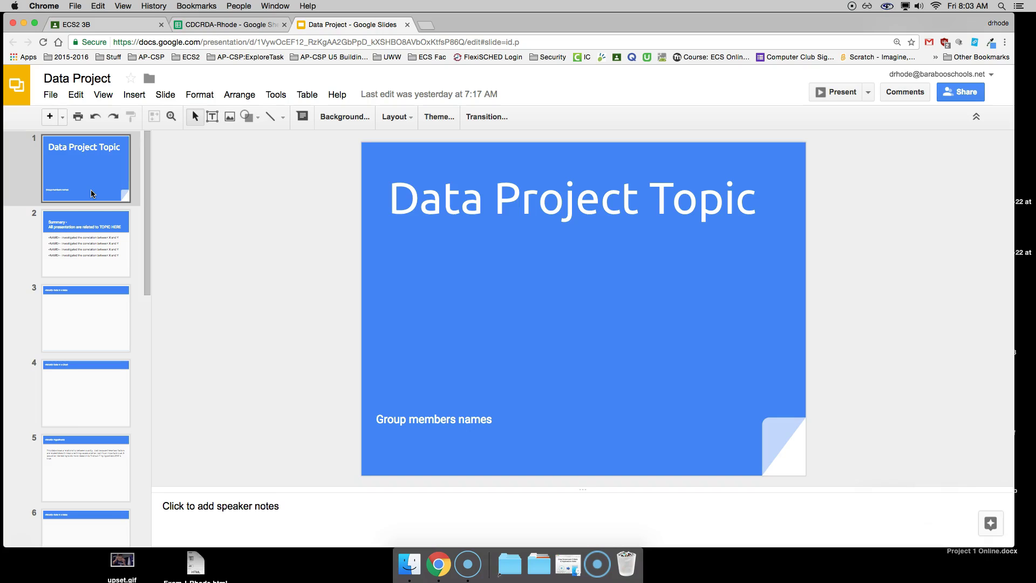
click(89, 221)
click(210, 27)
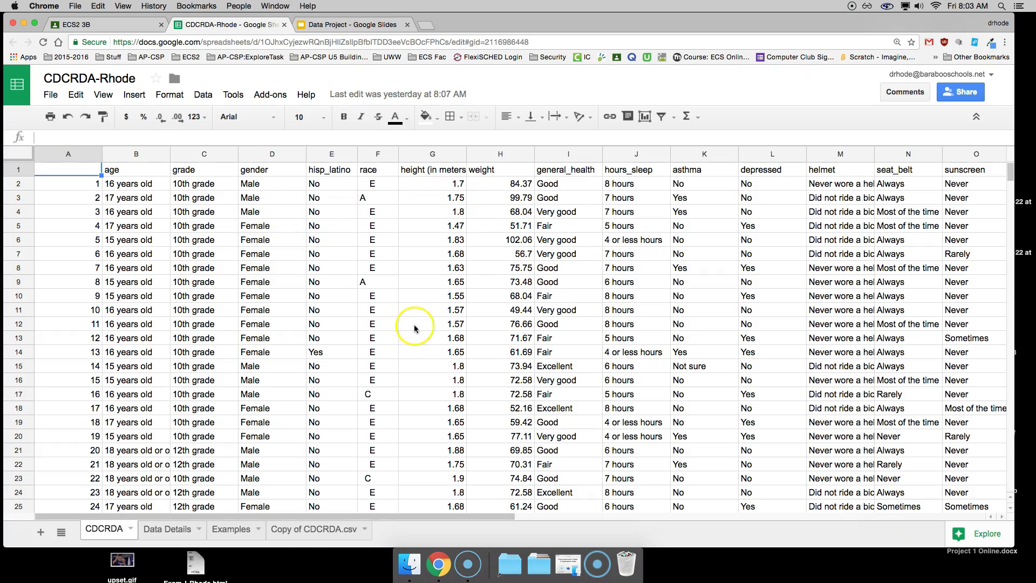
Step: Examine the survey columns for a pair to correlate, comparing hours_videogame with eat_salad, drink_soda and drink_milk
drag(347, 518, 736, 530)
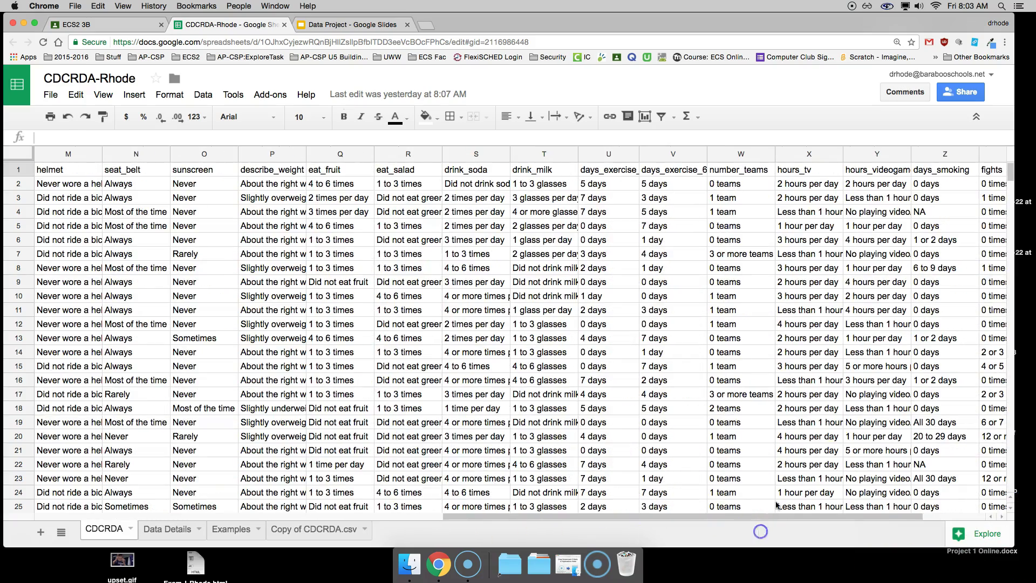
click(853, 156)
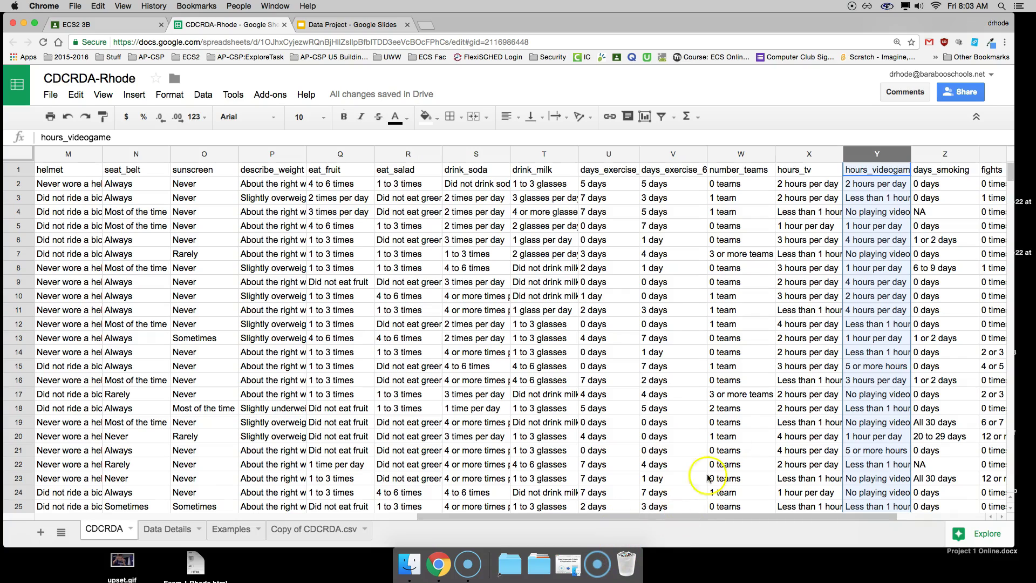
click(875, 153)
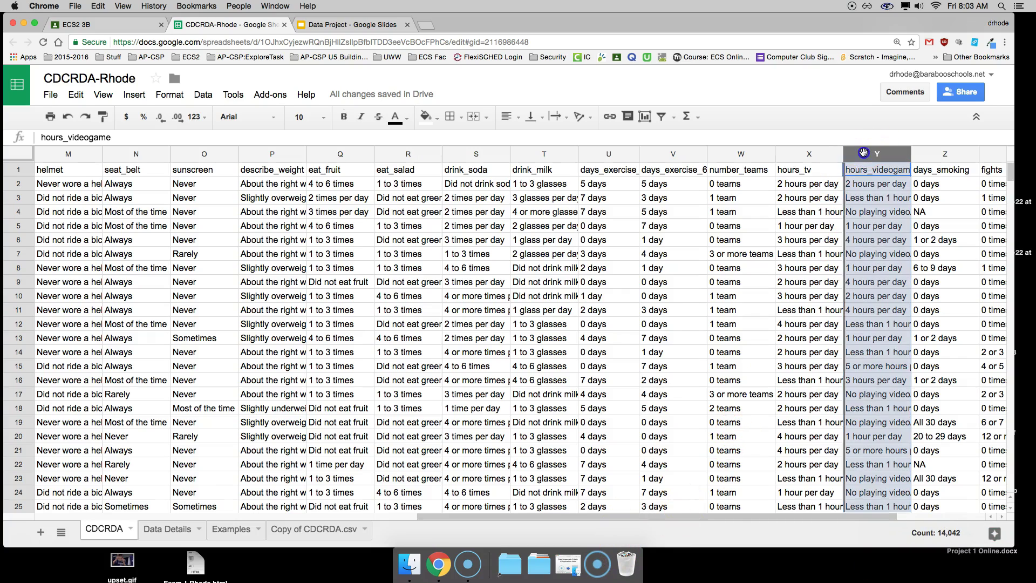
drag(542, 155, 860, 159)
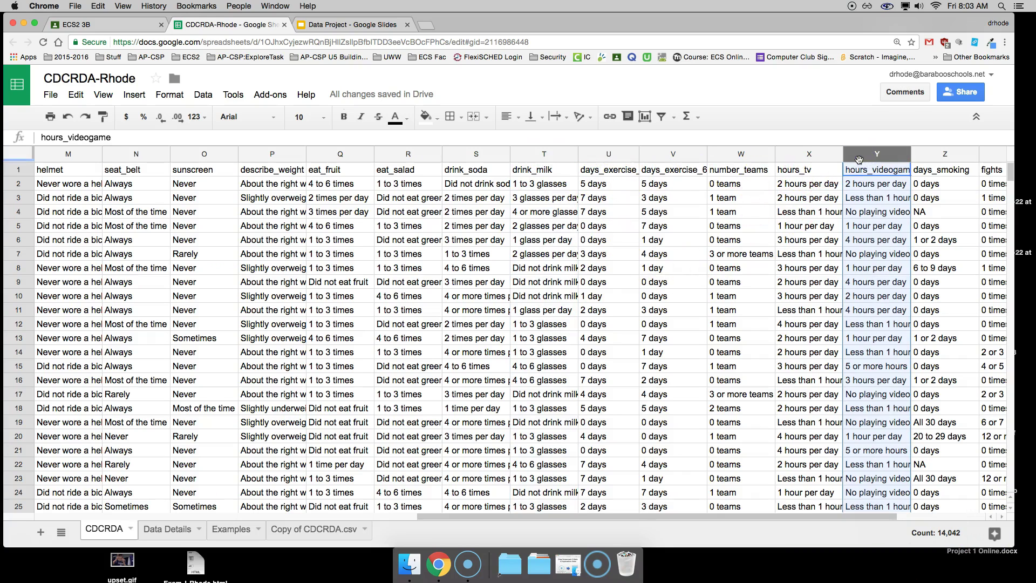
click(455, 155)
click(852, 158)
click(387, 155)
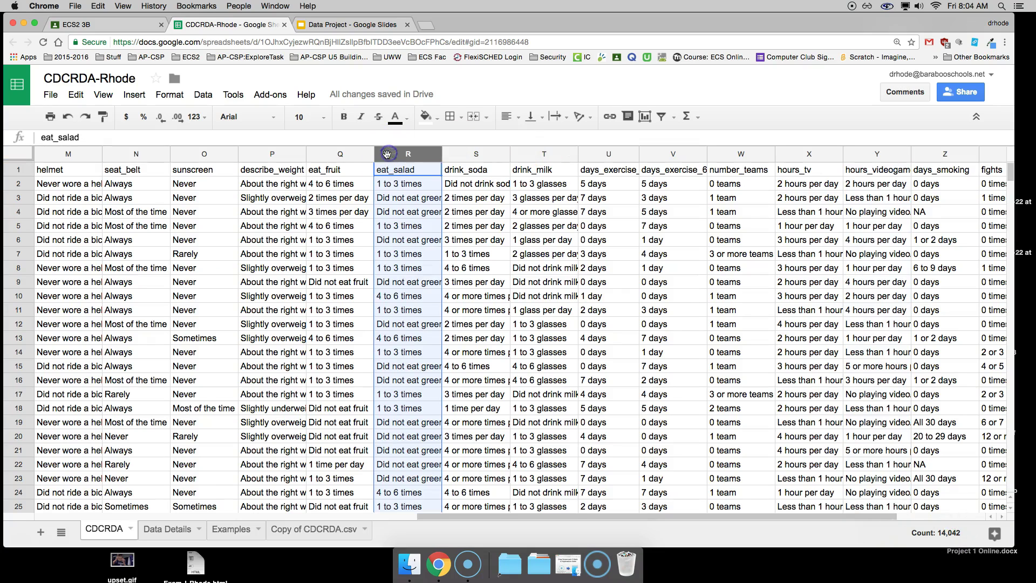
click(456, 154)
click(537, 148)
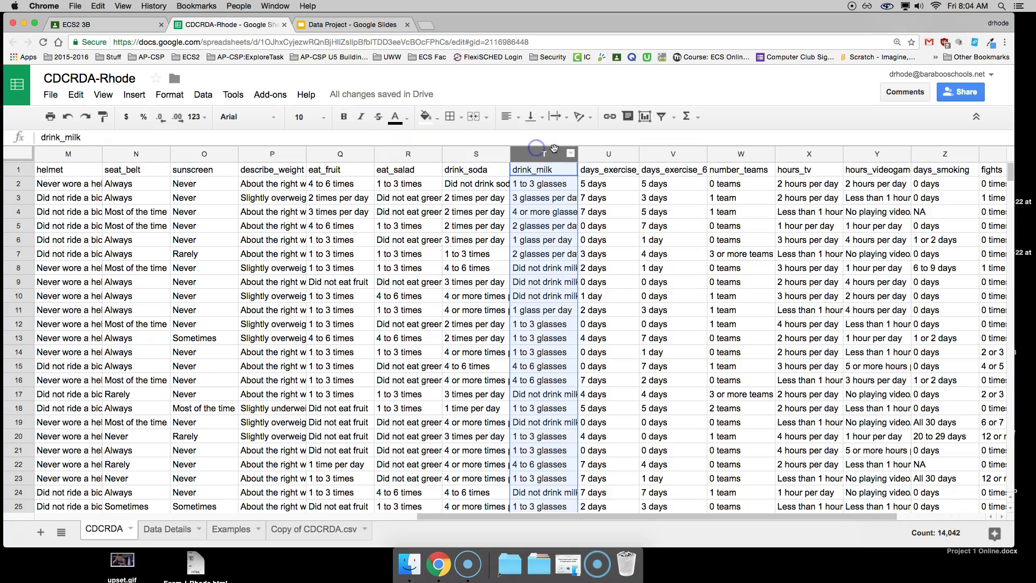
click(476, 156)
click(407, 154)
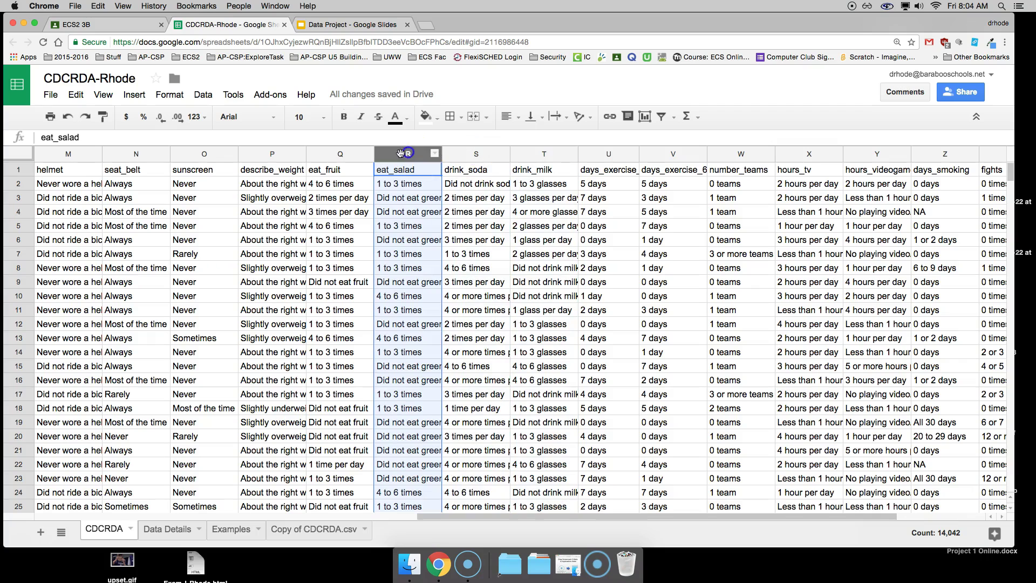
click(870, 153)
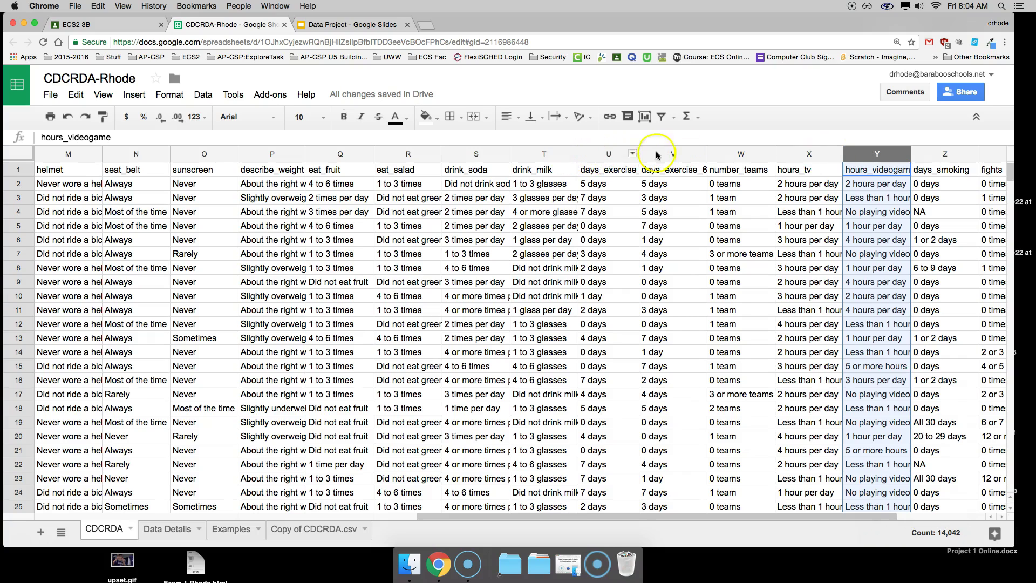
click(524, 160)
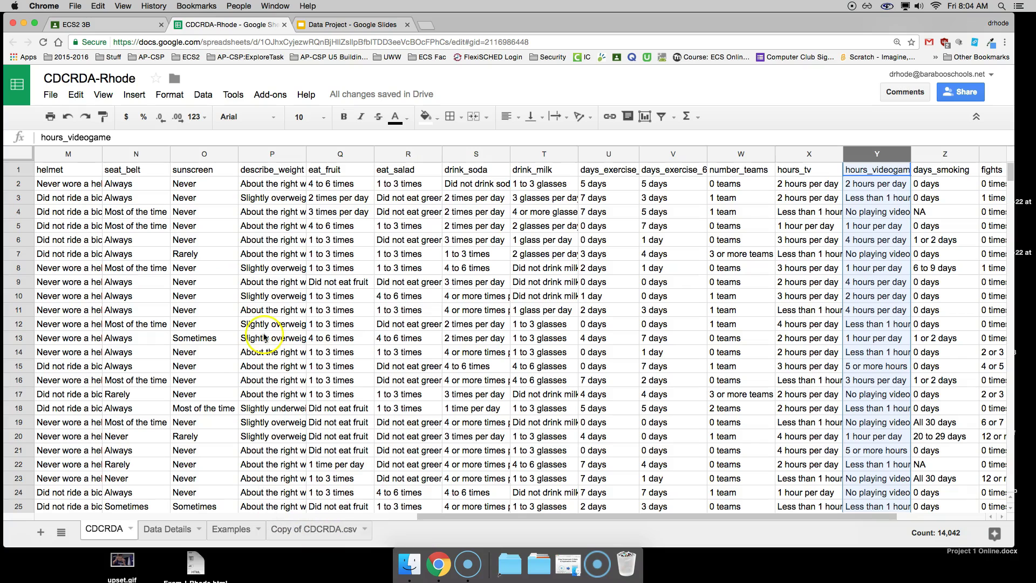
Step: Make a copy of the CDCRDA spreadsheet under its default name in the "5 - Big Data" folder and show the copy
click(50, 95)
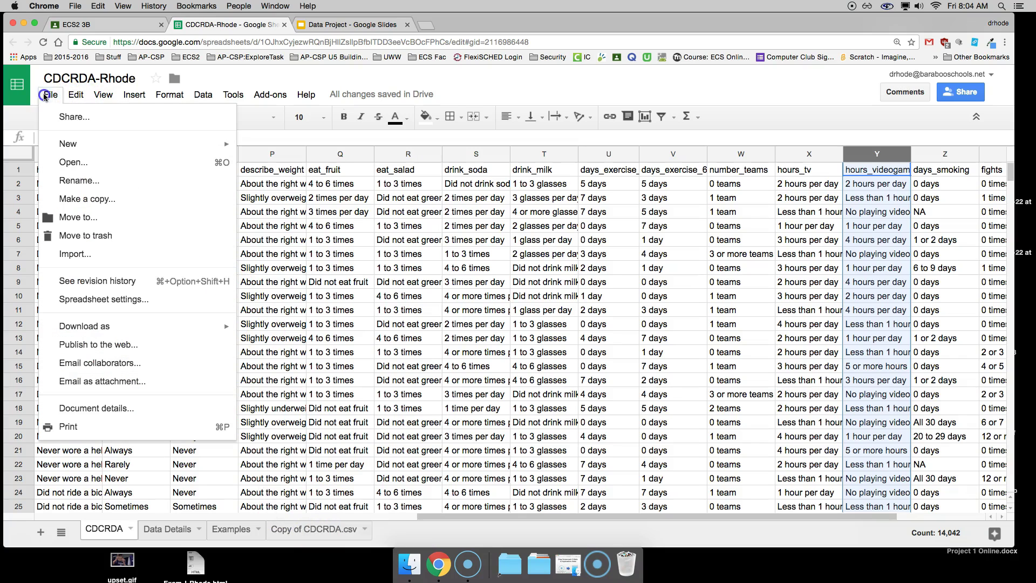
click(83, 199)
click(426, 387)
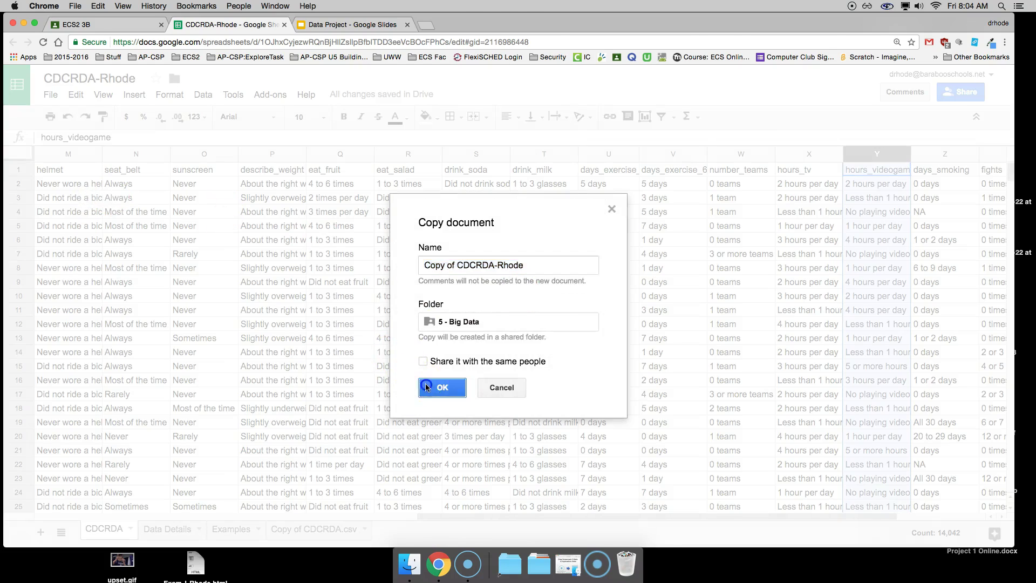
click(233, 26)
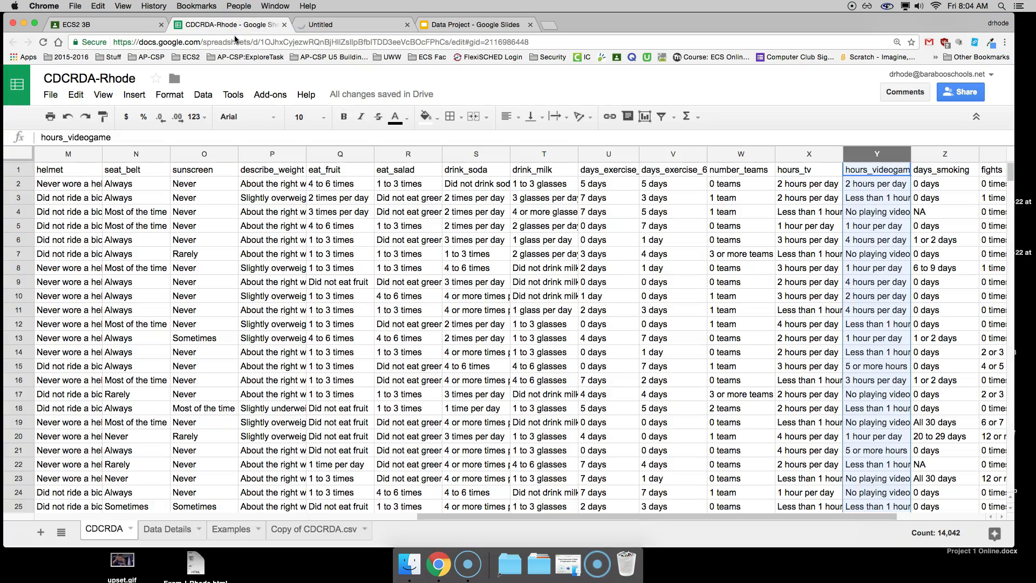
click(326, 25)
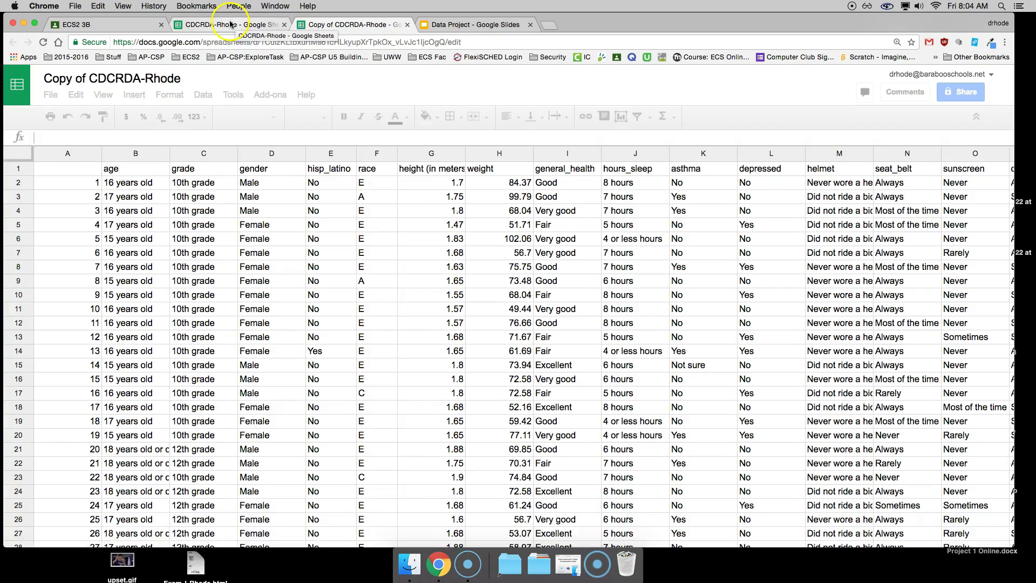
Step: Clear the unneeded columns from days_exercise through hours_tv and from eat_fruit through drink_soda in the copied sheet
scroll(577, 165, right, 10)
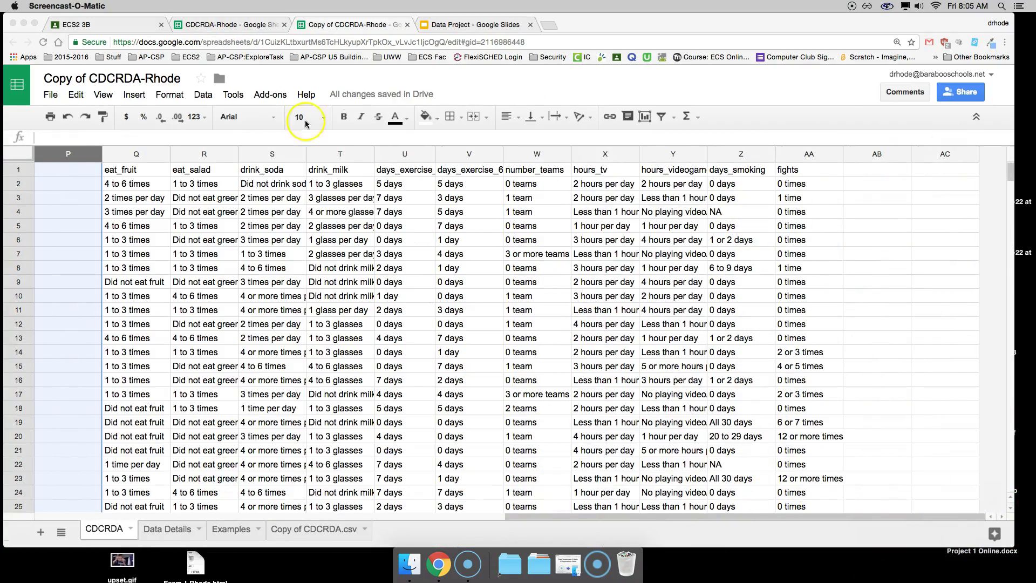
click(404, 153)
shift+click(605, 153)
key(Delete)
drag(272, 153, 136, 154)
key(Delete)
Step: Place the hours_videogame column directly beside drink_milk and widen both columns to fit their answers
click(673, 154)
drag(673, 154, 415, 156)
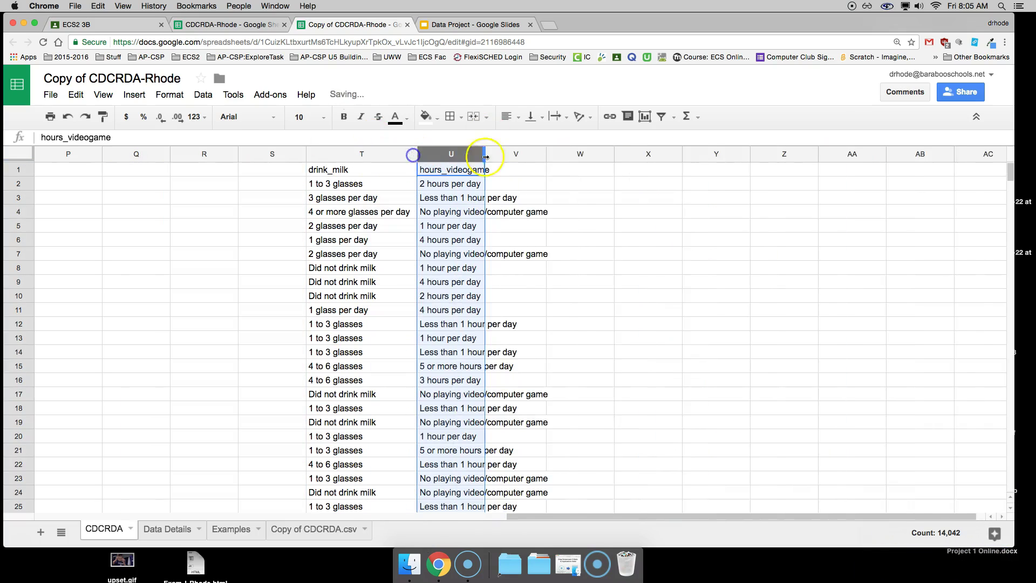
drag(486, 156, 579, 156)
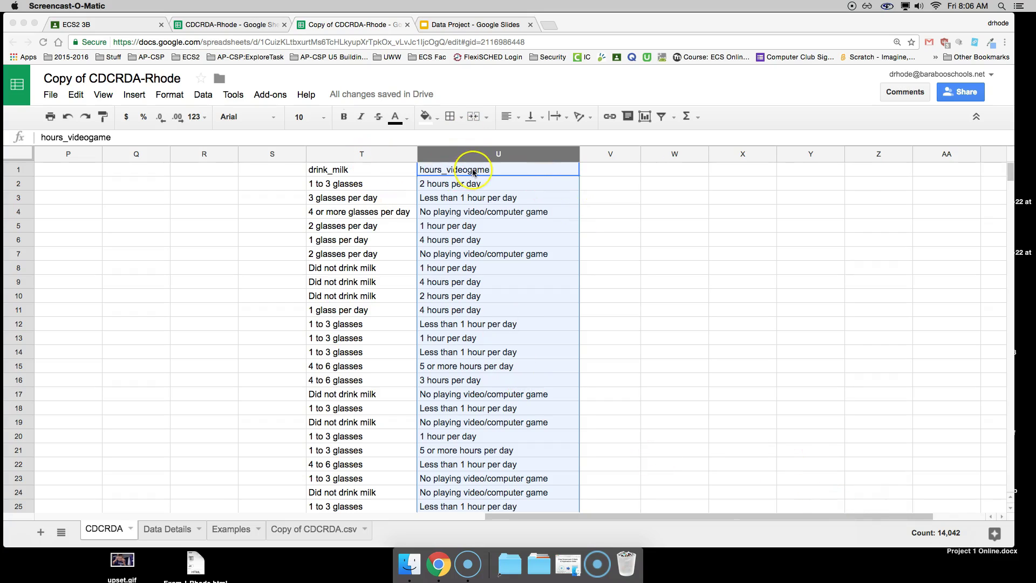
Step: Copy the "No playing video/computer game" answer from the hours_videogame column into cell L3 and widen column L to fit it
drag(575, 518, 425, 517)
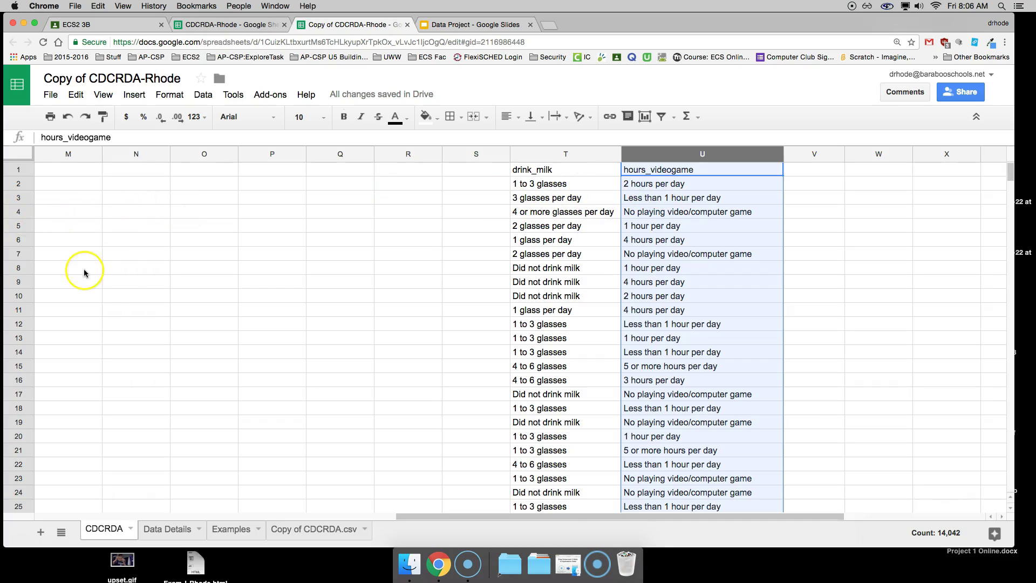
drag(493, 515, 482, 517)
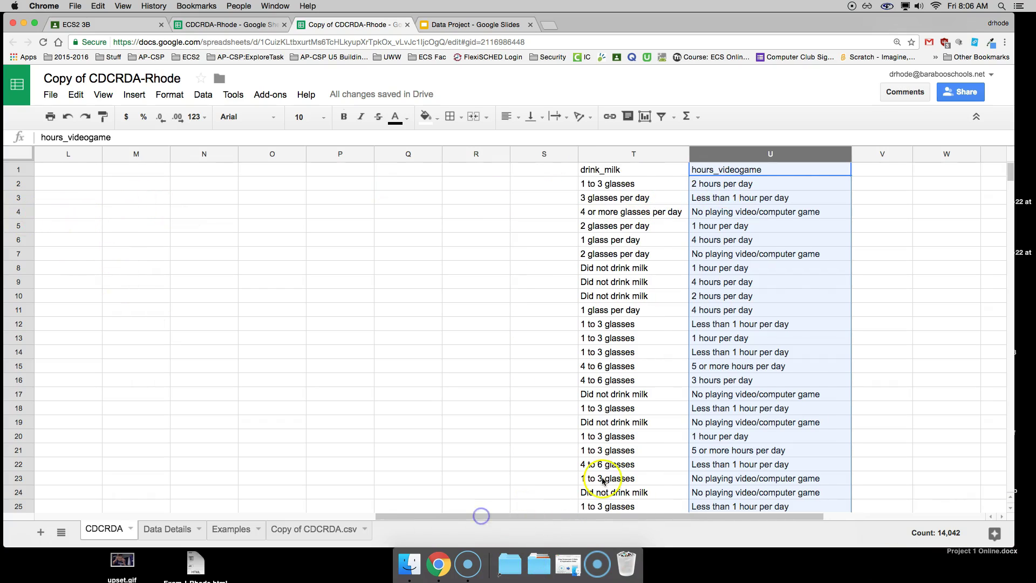
click(70, 210)
right_click(737, 210)
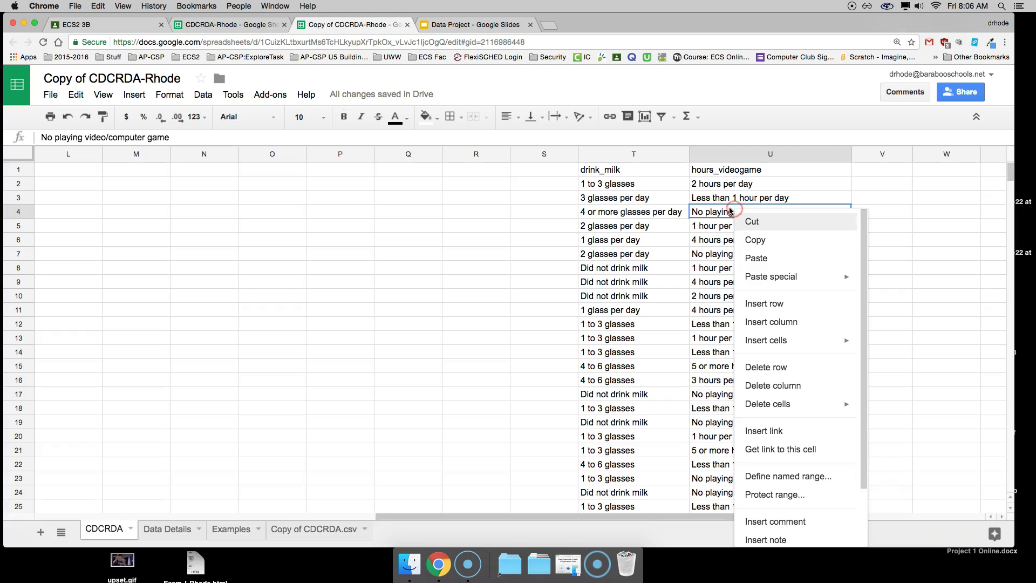
click(752, 236)
right_click(63, 198)
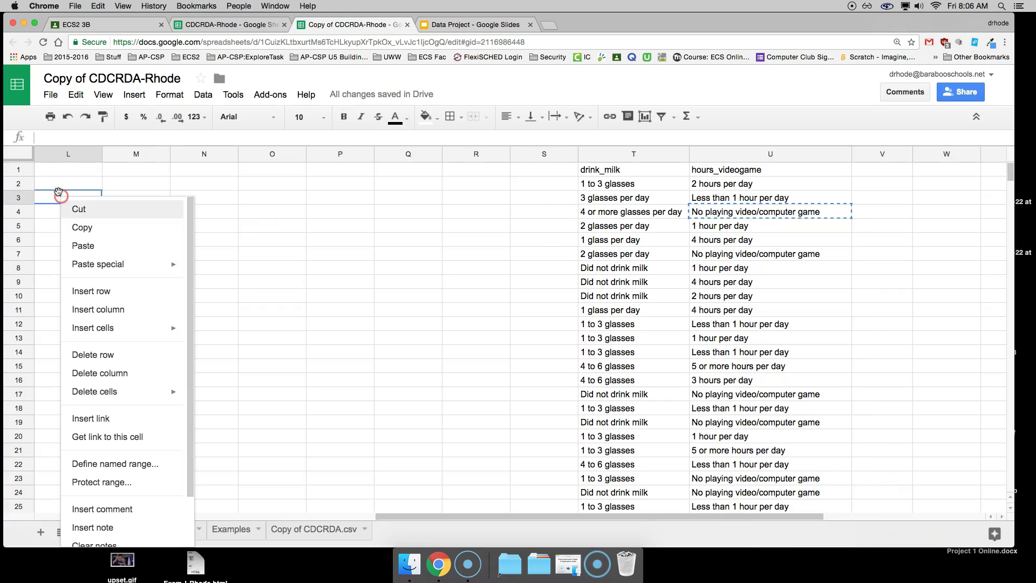
click(105, 255)
drag(102, 155, 173, 162)
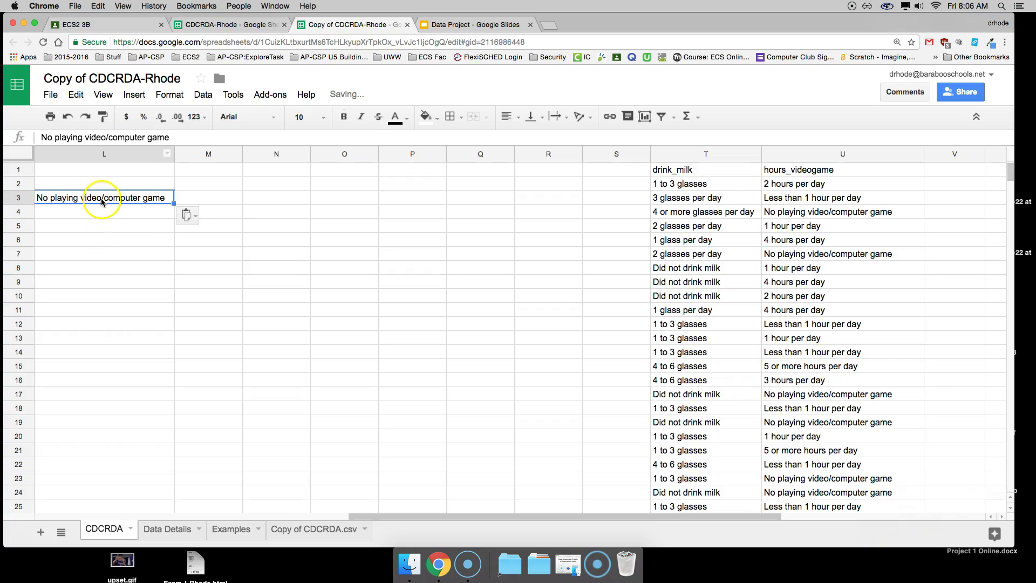
Step: Copy the "Less than 1 hour per day" answer from the hours_videogame column into cell L4
right_click(775, 197)
click(789, 225)
click(89, 215)
right_click(90, 216)
click(111, 261)
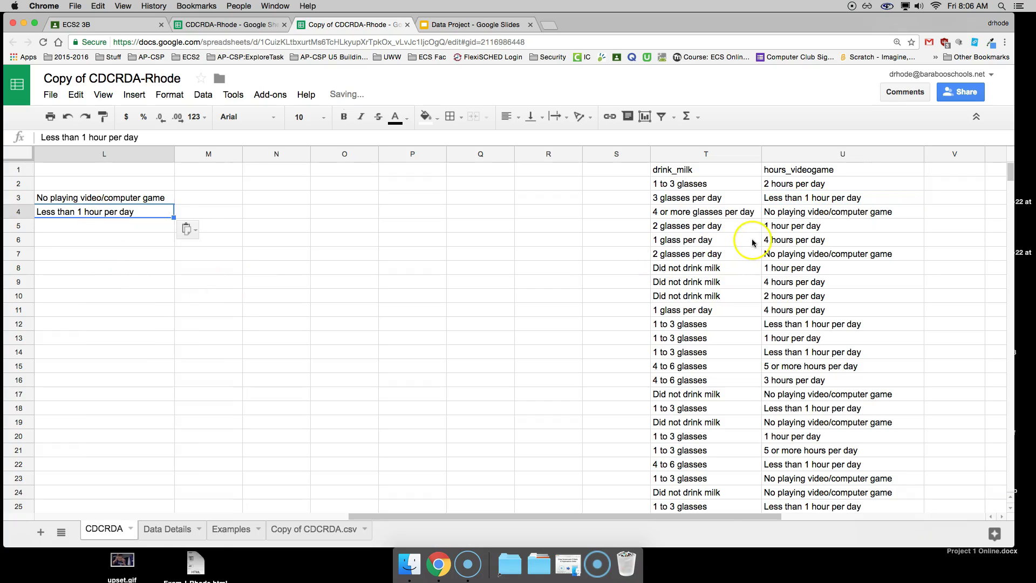
Step: Copy the "1 hour per day" answer from the hours_videogame column into cell L5
click(780, 225)
right_click(779, 226)
click(789, 261)
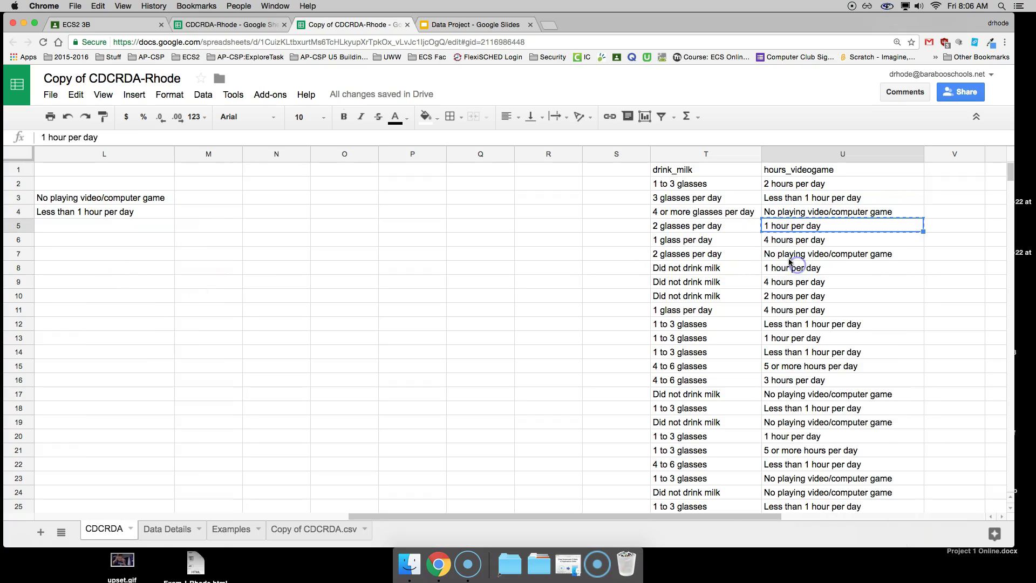
right_click(55, 232)
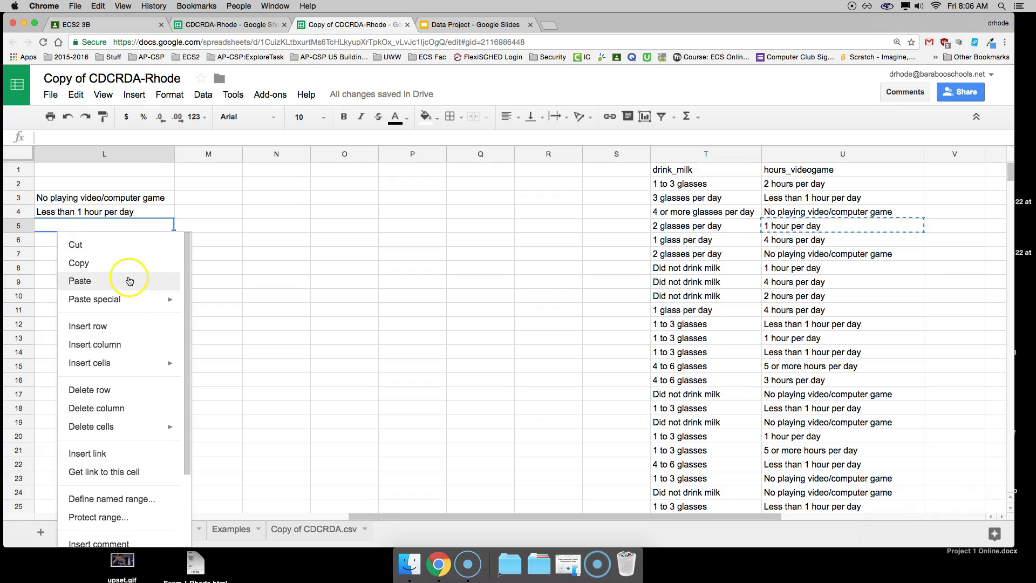
click(130, 280)
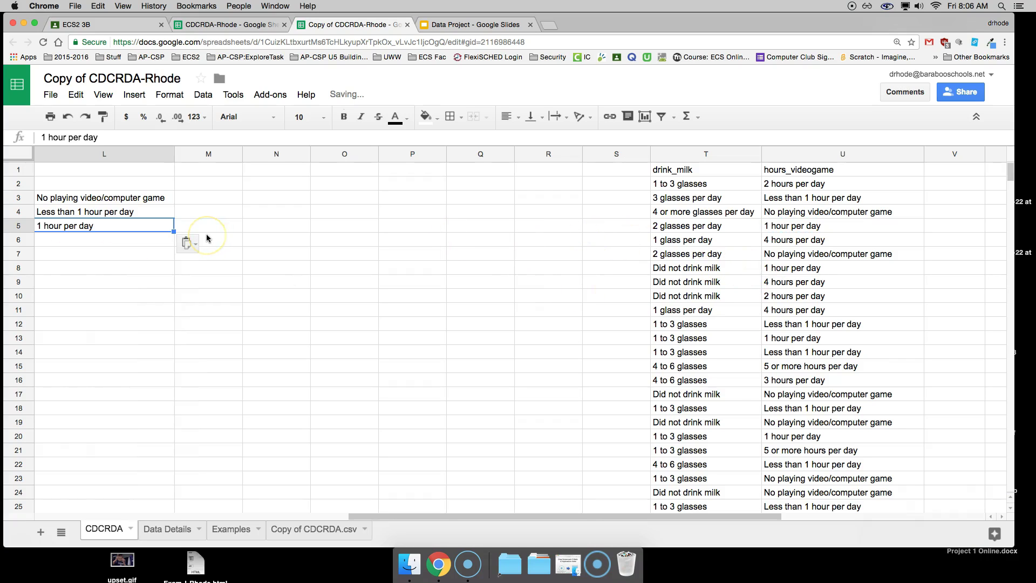
Step: Copy the "2 hours per day" and "3 hours per day" answers from the hours_videogame column into cells L6 and L7
right_click(775, 183)
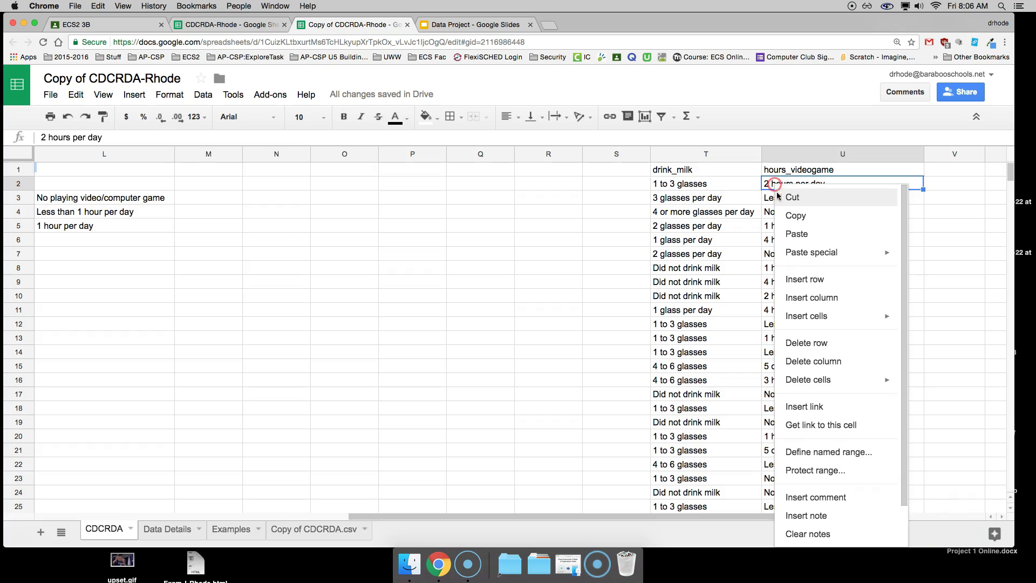
click(795, 216)
click(103, 240)
key(ctrl+v)
click(799, 380)
key(ctrl+c)
click(103, 254)
key(ctrl+v)
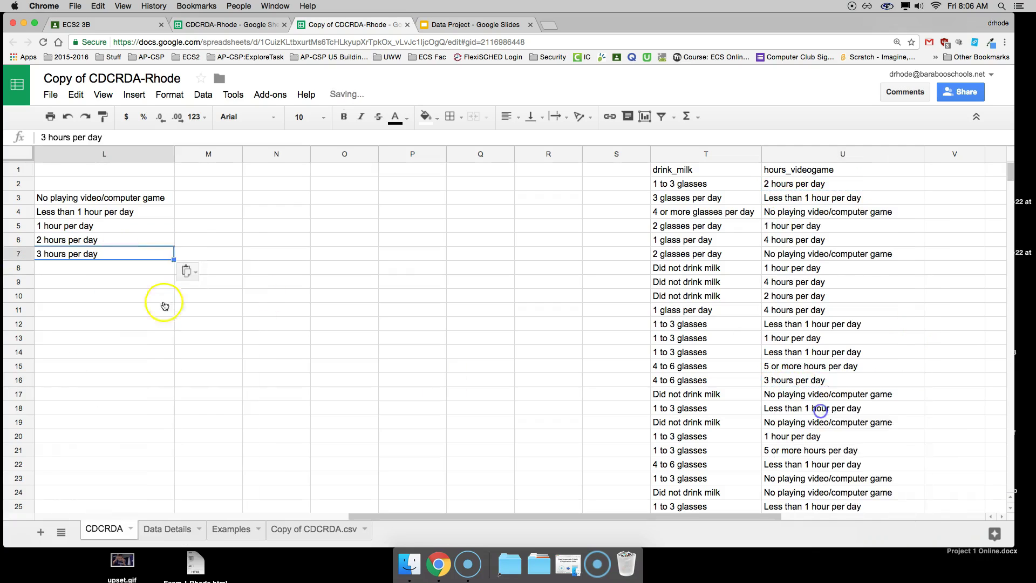
Step: Add the "4 hours per day" and "5 or more hours per day" answers from hours_videogame in cells L8 and L9
click(103, 268)
key(ctrl+v)
click(102, 282)
key(ctrl+v)
Step: Copy the "Did not drink milk" answer from the drink_milk column into cell M2
right_click(670, 296)
click(690, 326)
click(208, 184)
key(ctrl+v)
Step: Copy the "1 glass per day" answer from the drink_milk column into cell N2
click(683, 310)
key(ctrl+c)
click(276, 183)
key(ctrl+v)
right_click(340, 183)
click(683, 198)
click(285, 185)
key(ctrl+v)
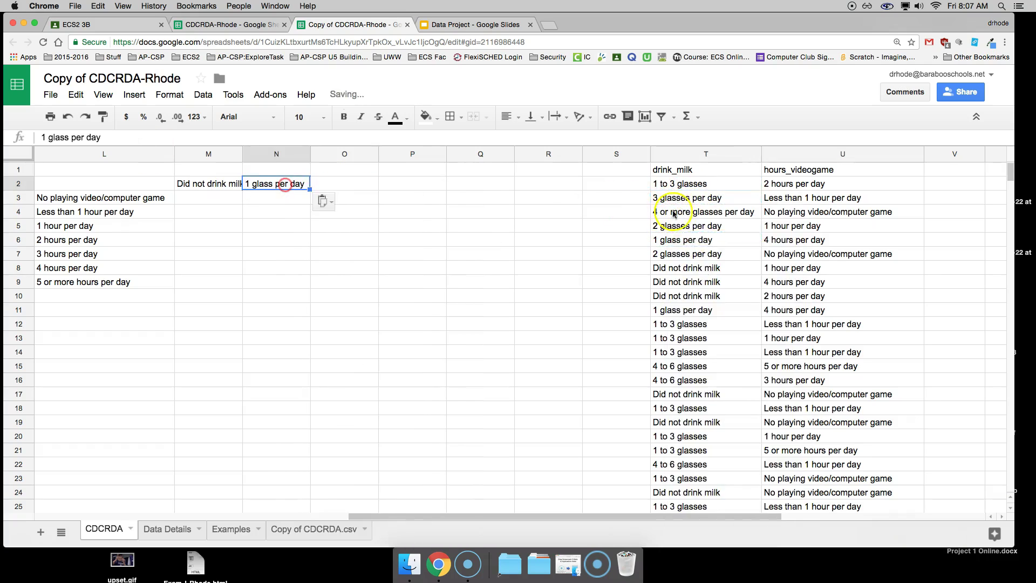
Step: Fill O2, P2 and Q2 with the drink_milk answers "1 to 3 glasses", "3 glasses per day" and "4 or more glasses per day"
click(687, 197)
key(ctrl+c)
click(413, 183)
key(ctrl+v)
right_click(656, 212)
click(676, 238)
right_click(466, 184)
click(490, 231)
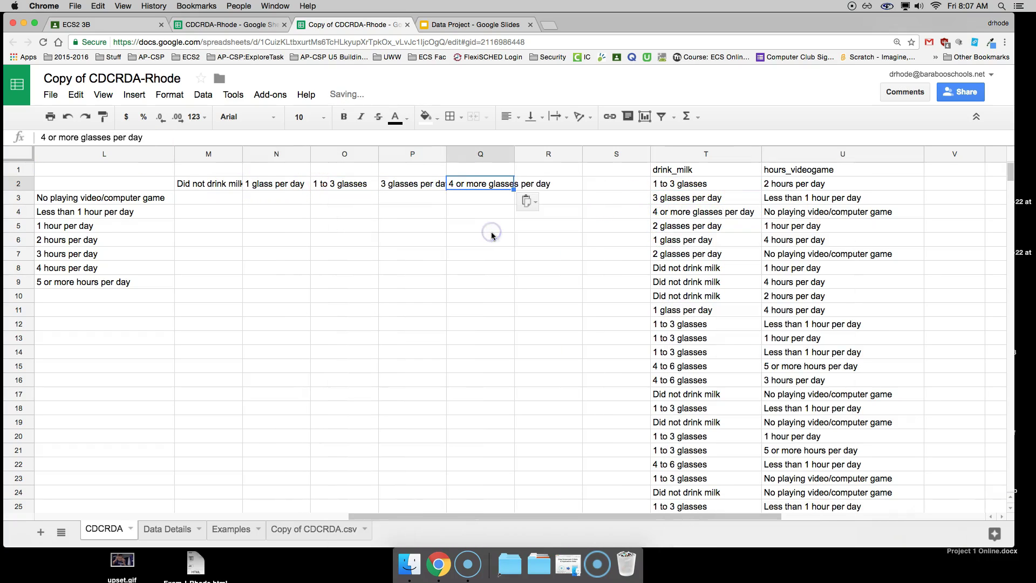
click(462, 236)
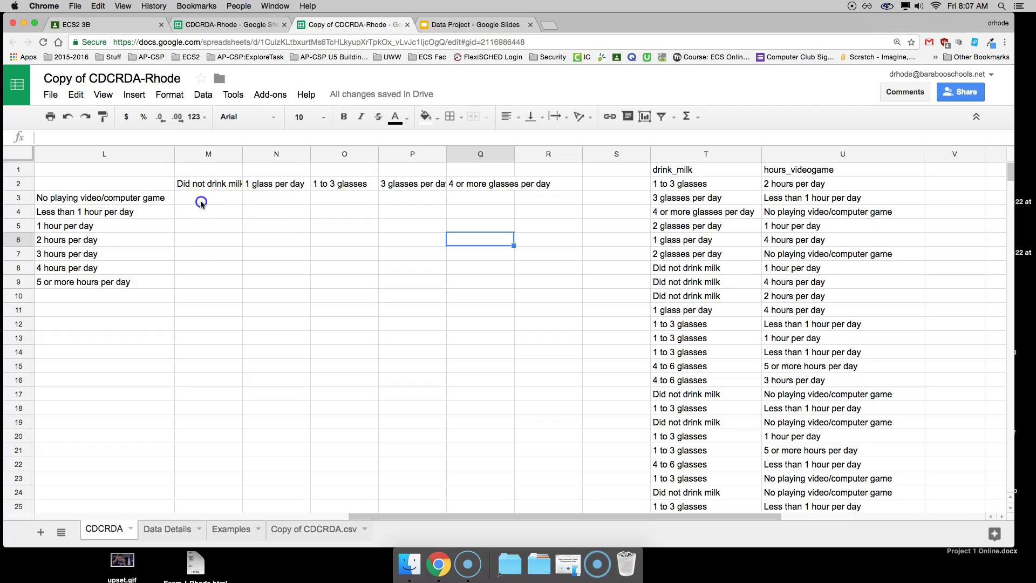
click(201, 203)
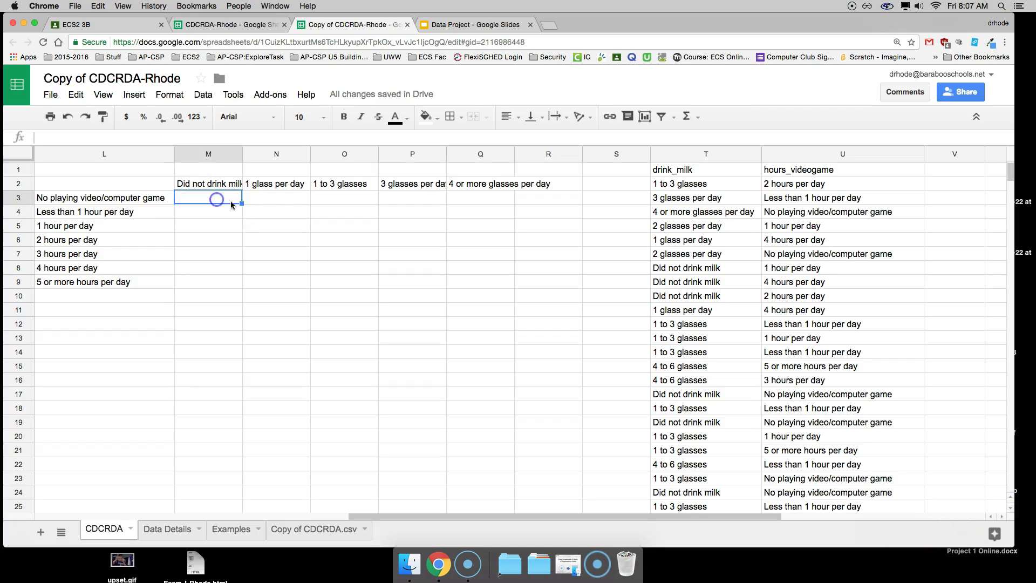
click(258, 201)
click(295, 226)
click(387, 226)
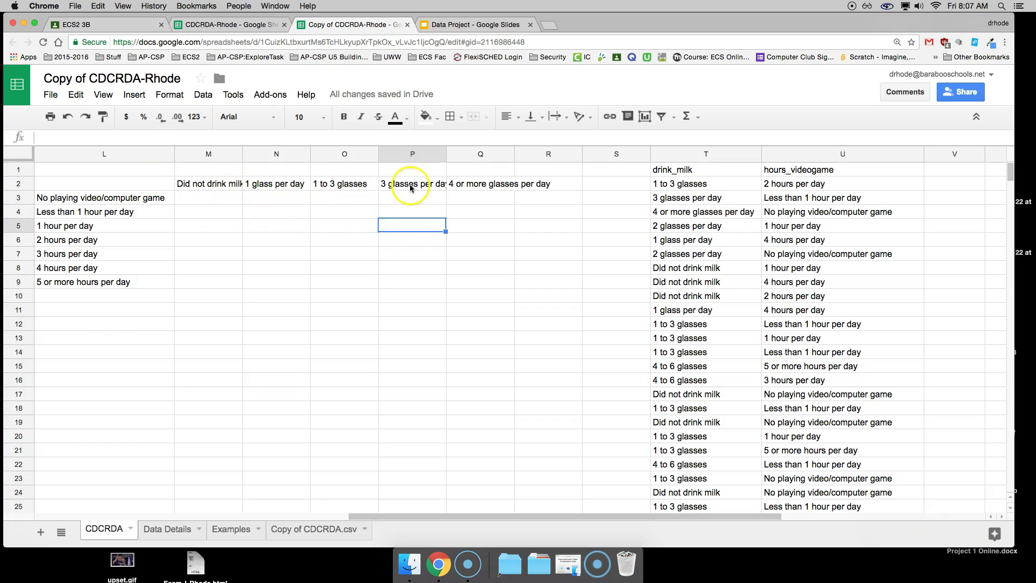
click(216, 188)
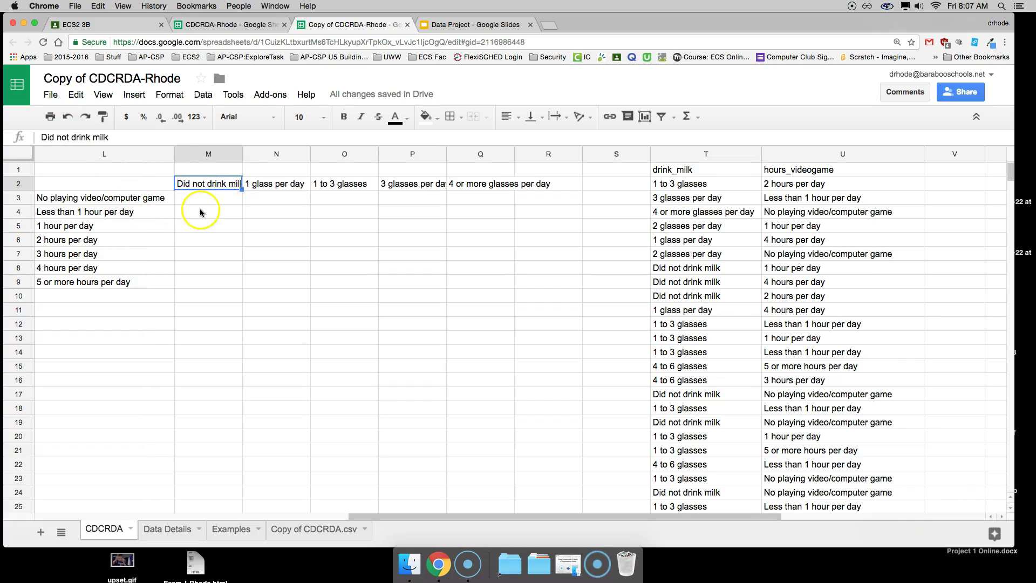
Step: Enter =countifs(T:T,M2,U:U,L3) in cell M3 to count non-milk drinkers who play no video games
click(201, 199)
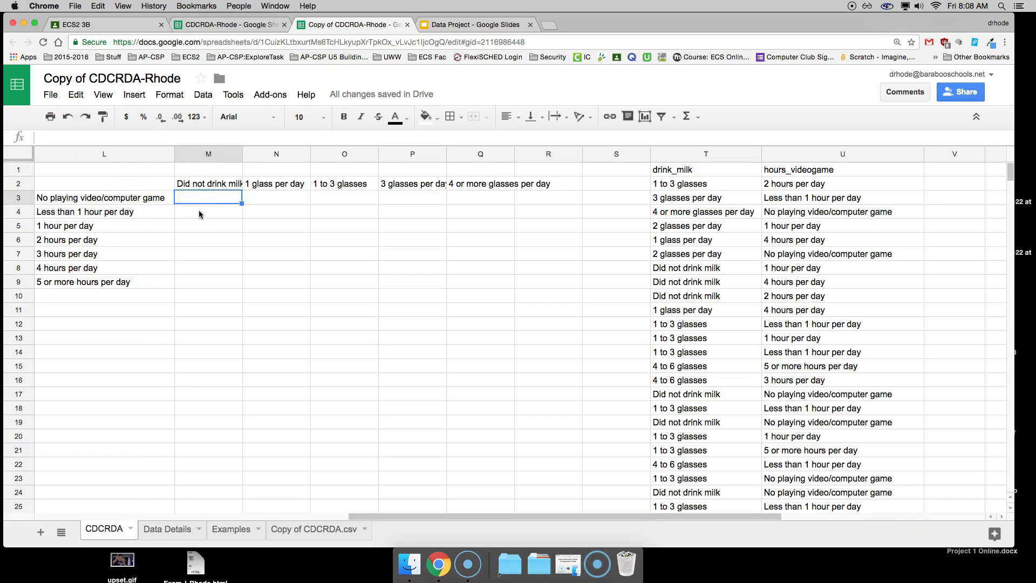
text(=countifa)
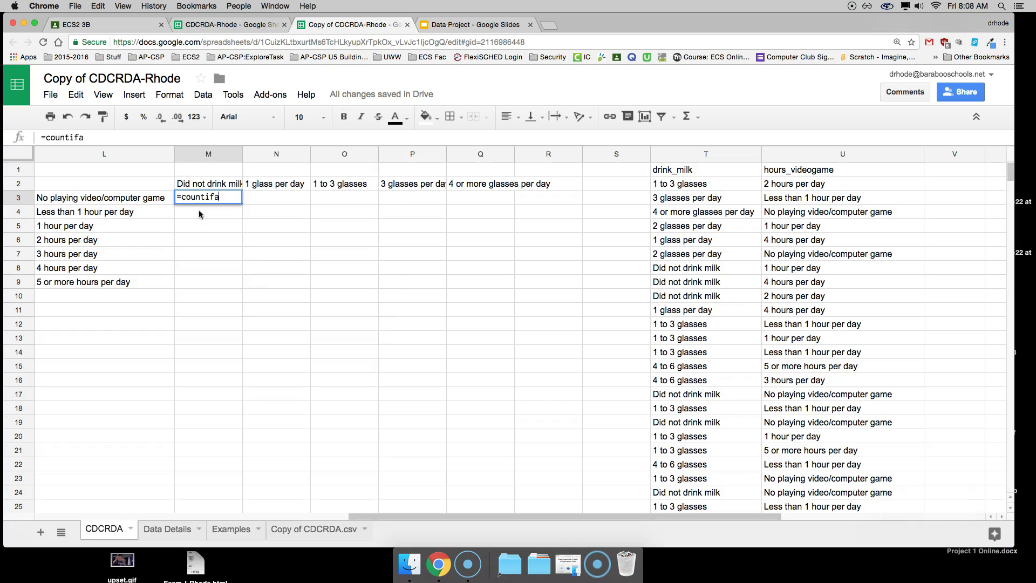
key(BackSpace)
text(s()
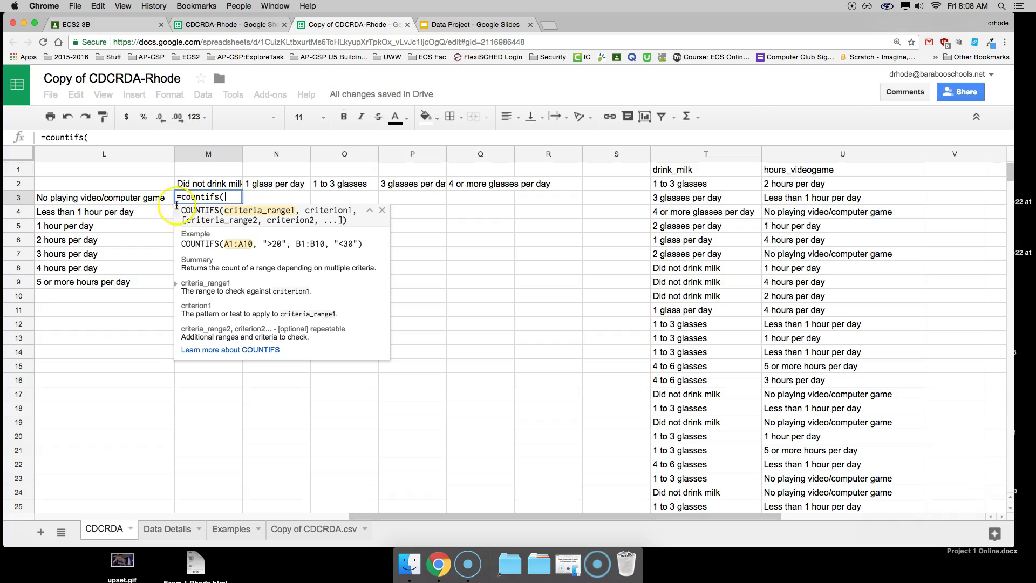
click(685, 157)
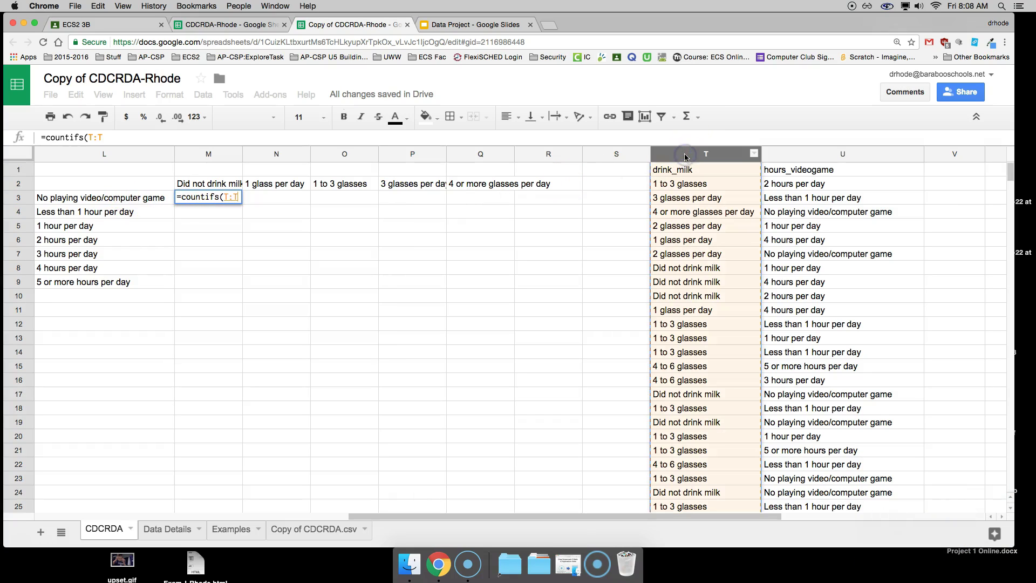
text(,)
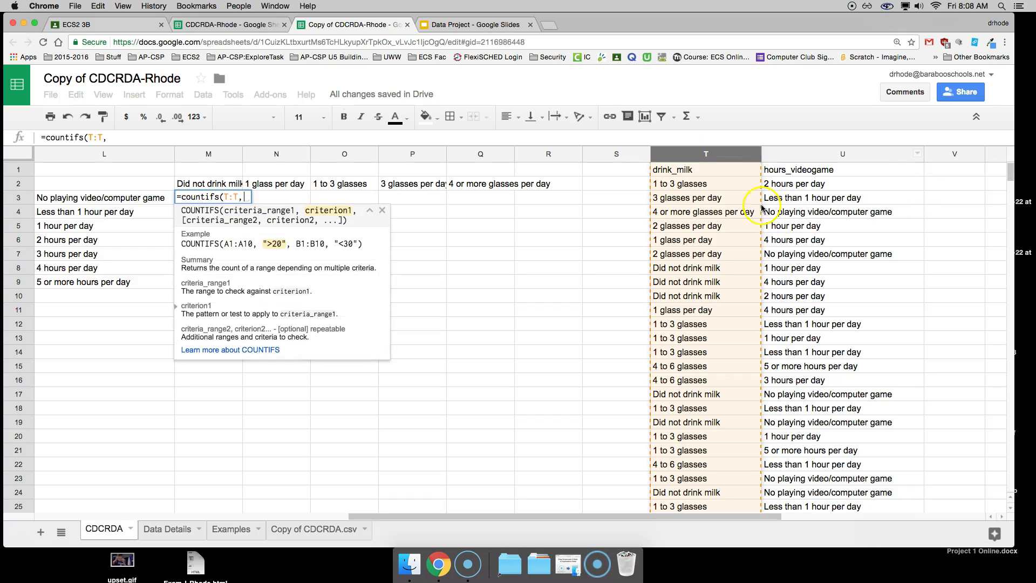
click(215, 184)
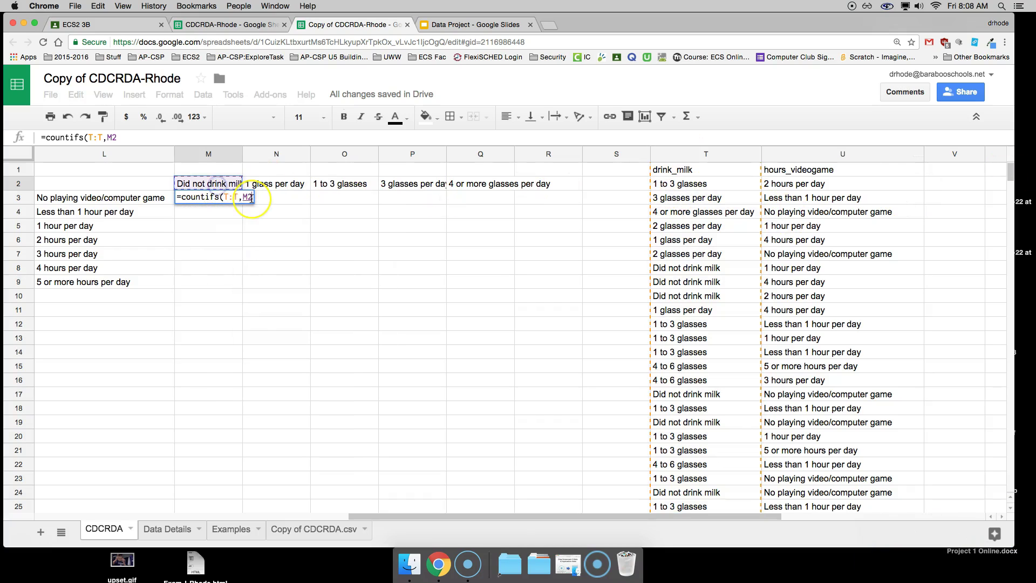
text(,)
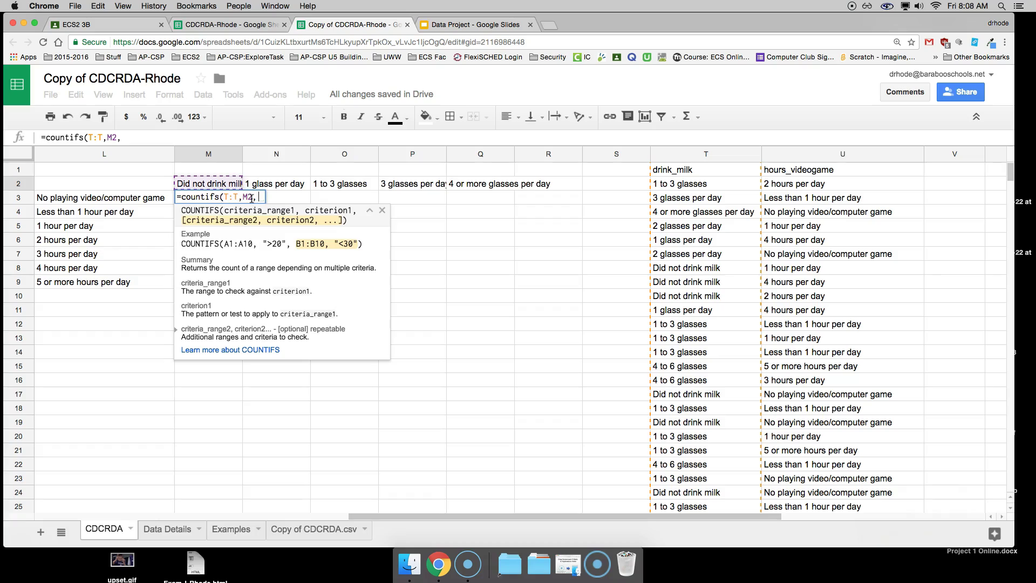
click(816, 157)
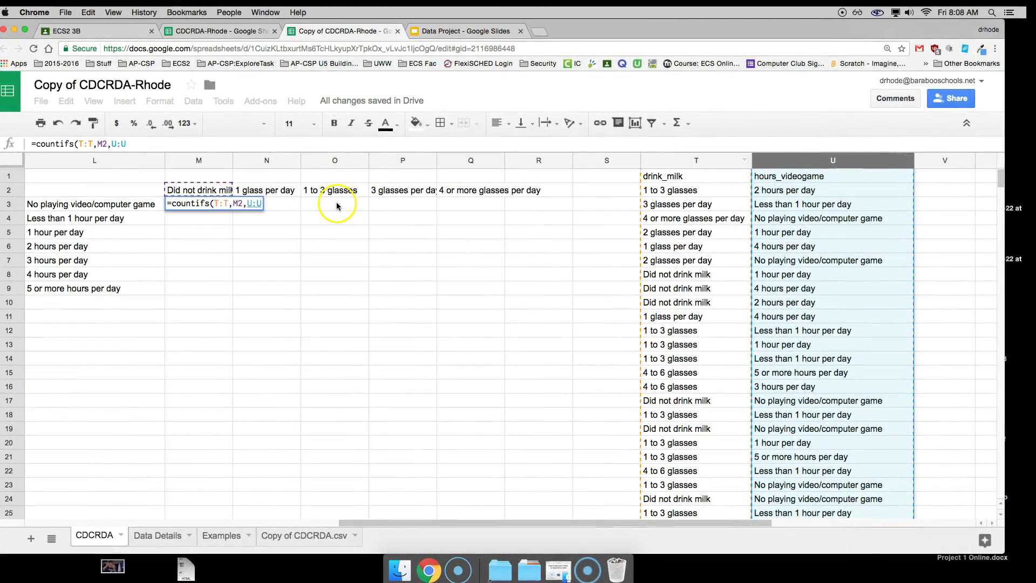
text(,)
click(131, 205)
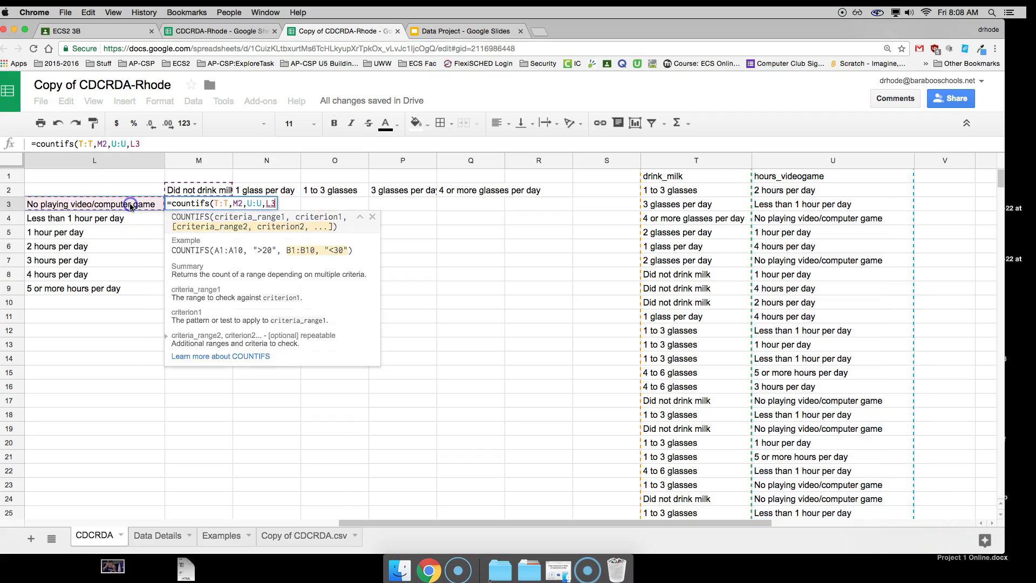
text())
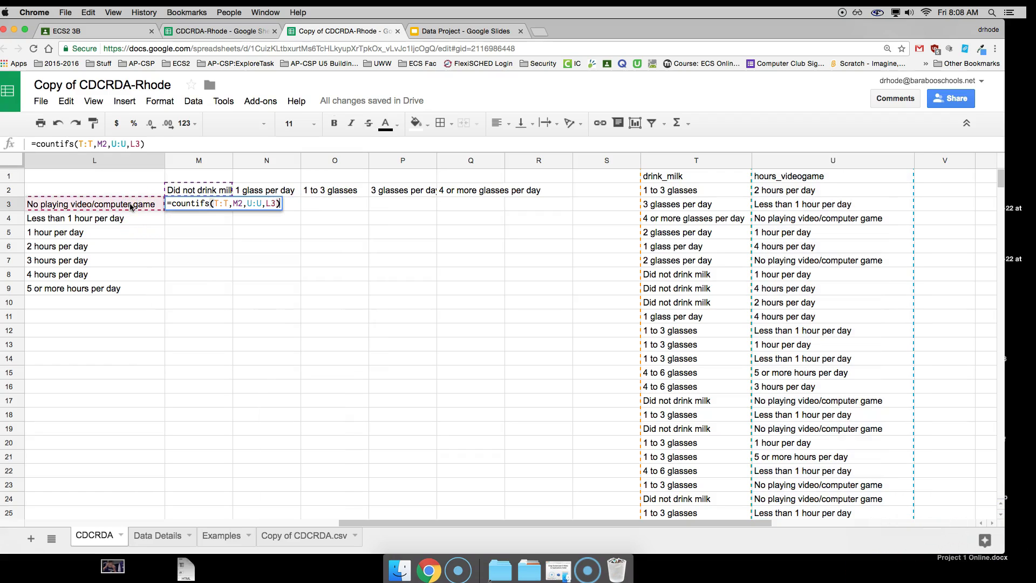
key(Return)
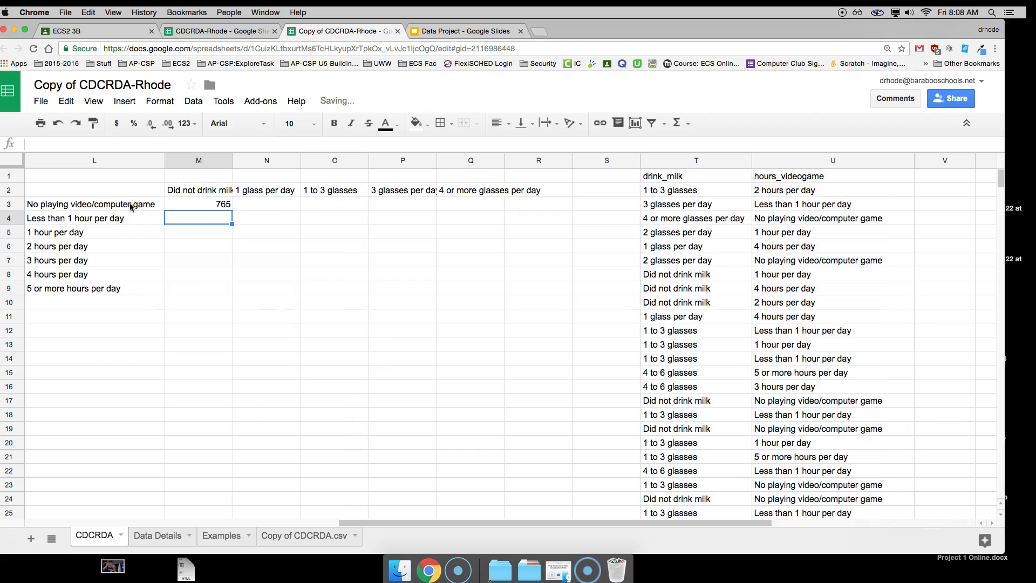
click(207, 204)
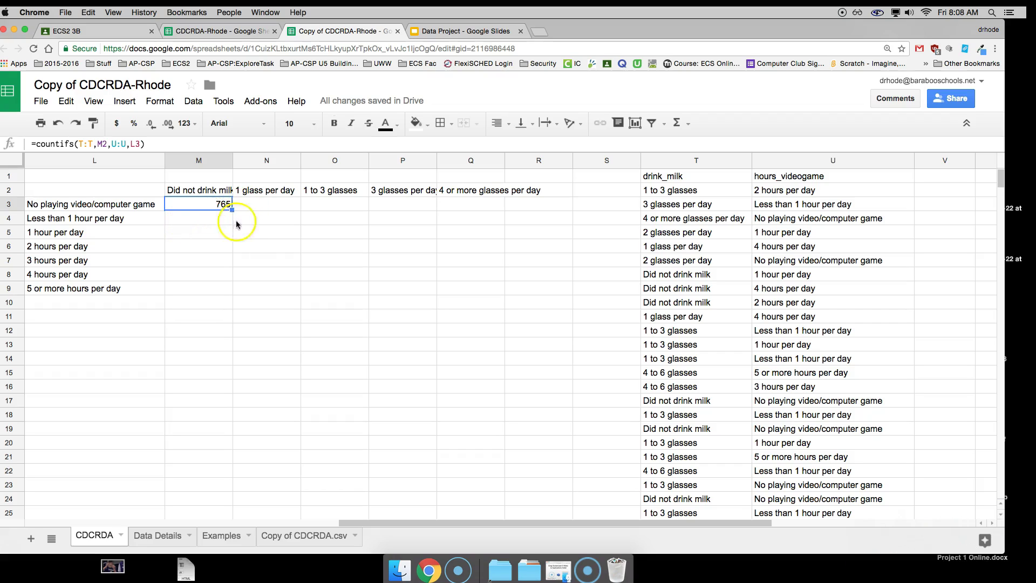
Step: Enter =countifs(T:T,N2,U:U,L3) in cell N3 to count one-glass milk drinkers who play no video games
click(268, 203)
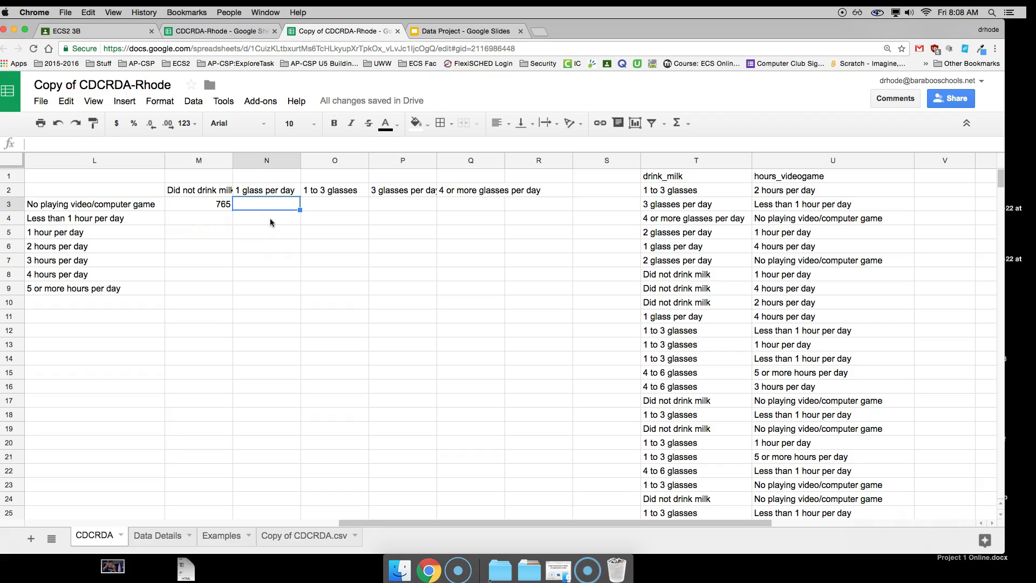
text(=)
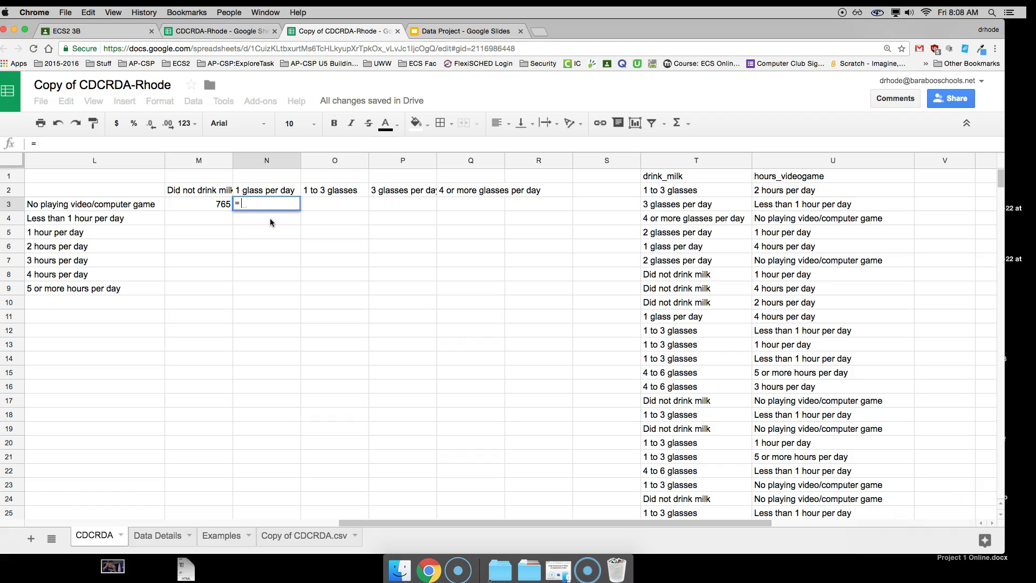
text(countifs)
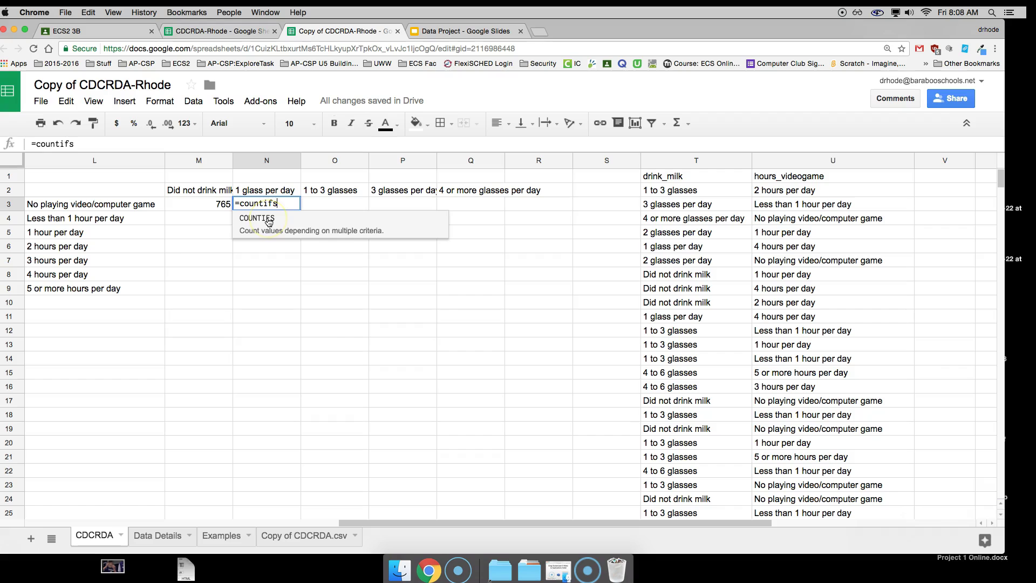
text(()
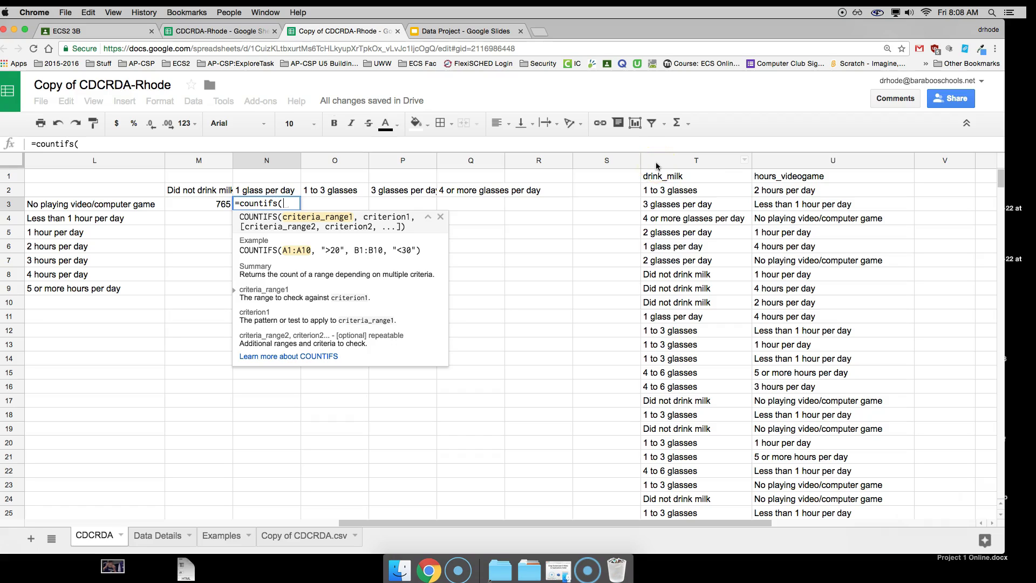
click(726, 161)
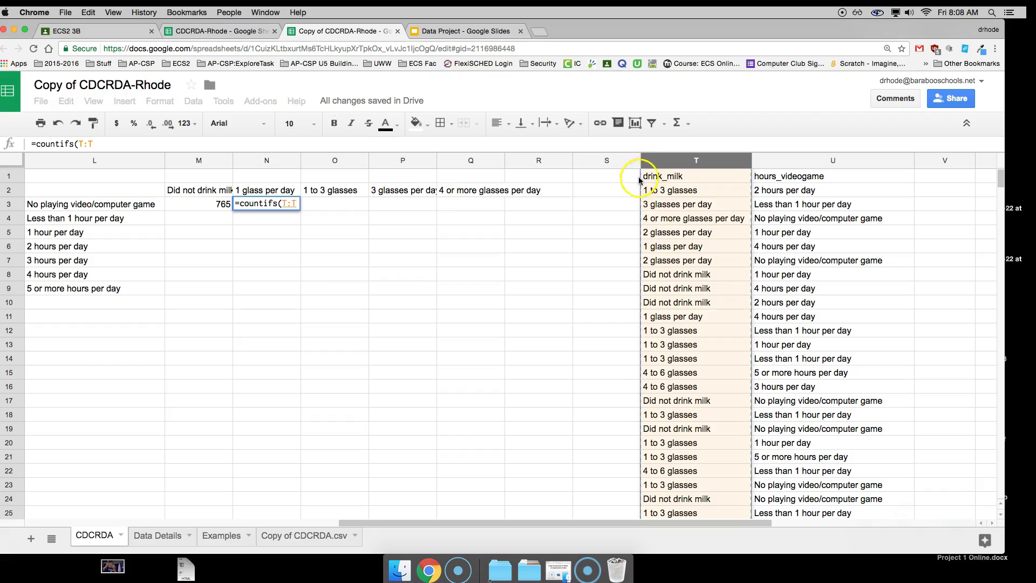
text(,)
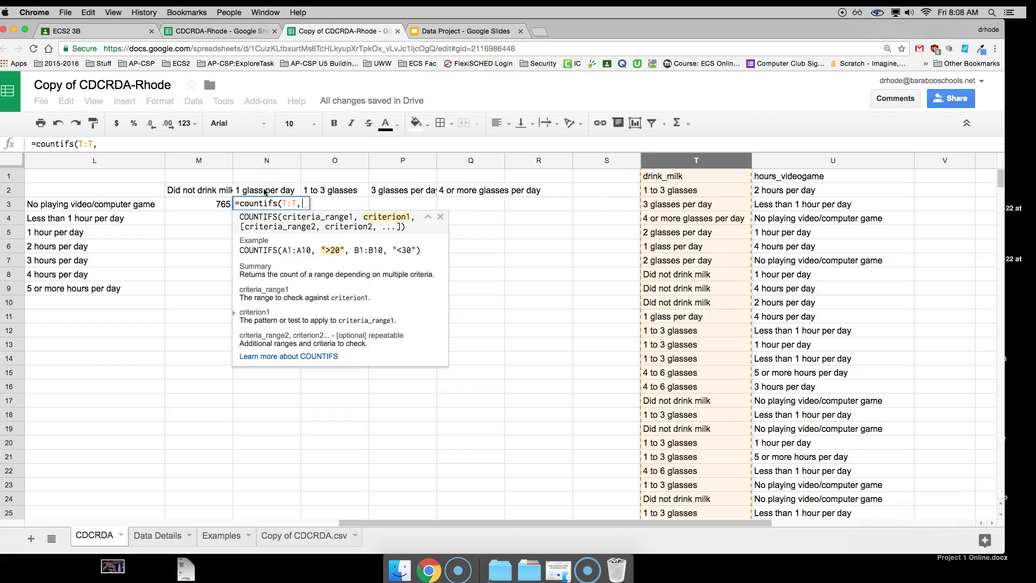
click(265, 192)
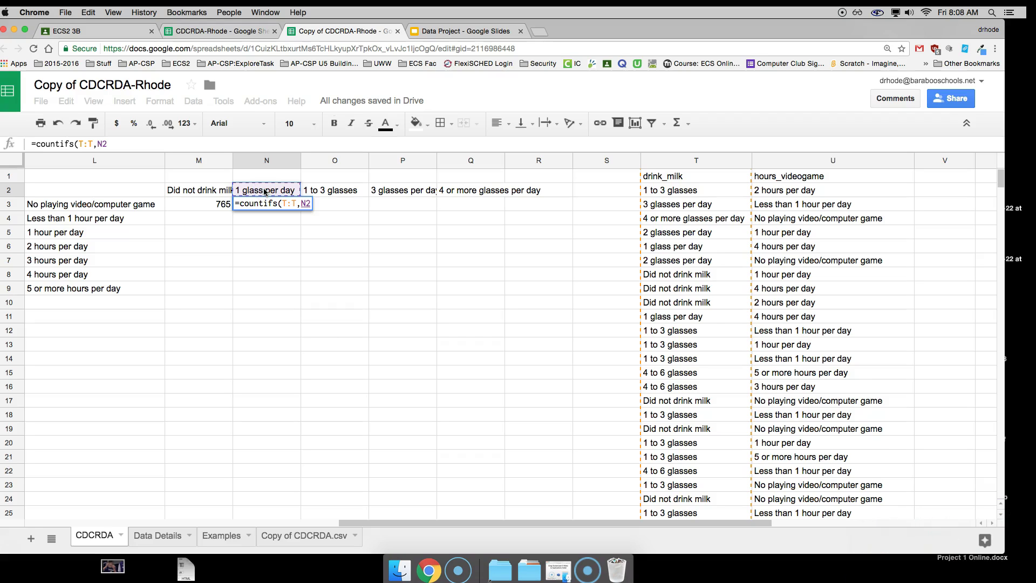
text(,)
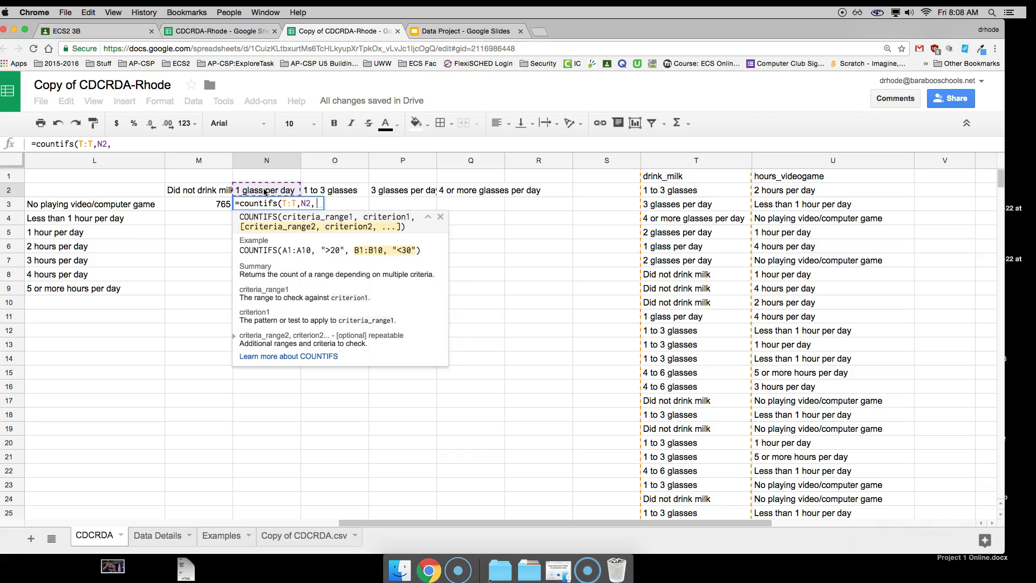
click(771, 162)
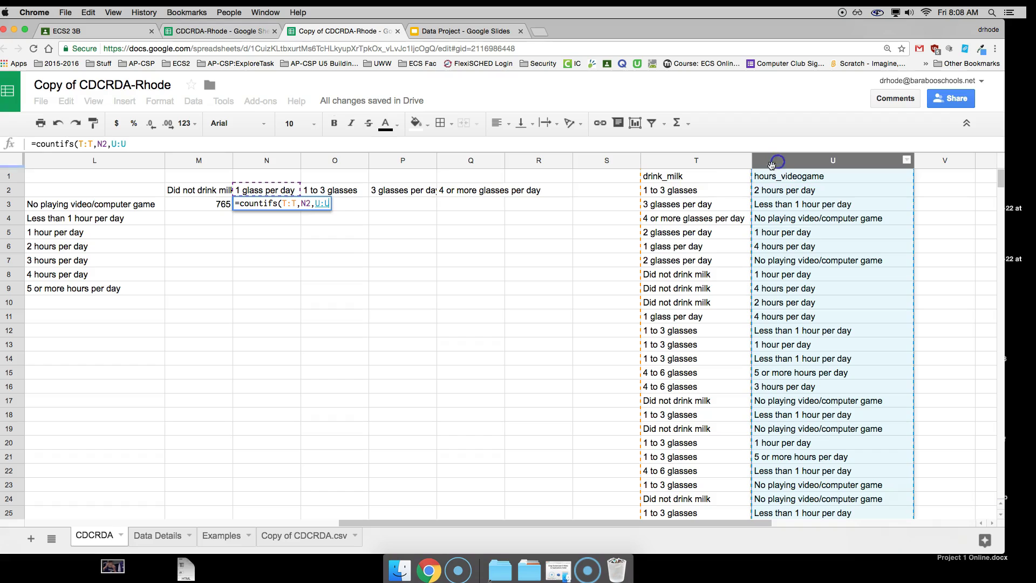
text(,)
click(71, 207)
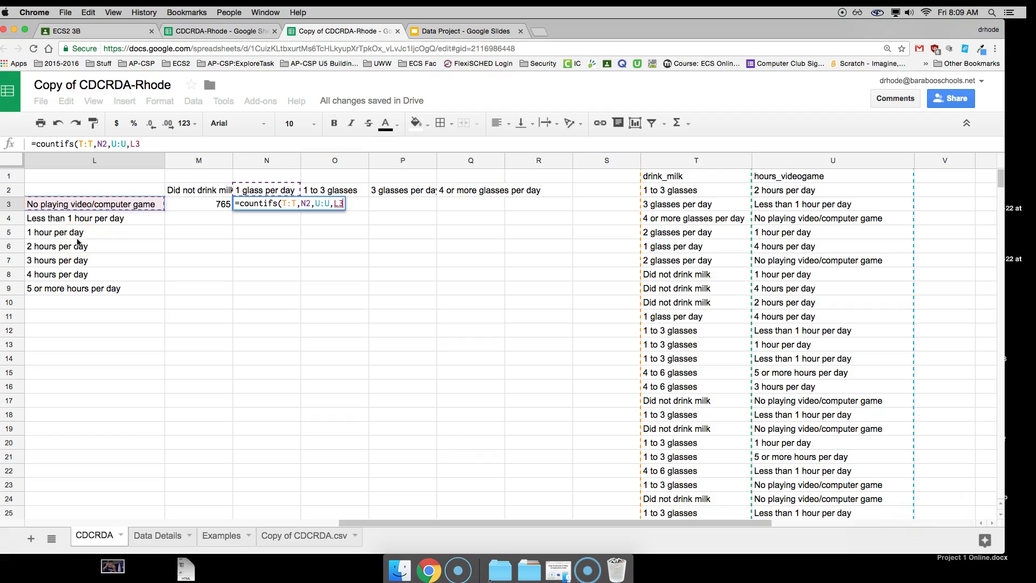
key(Return)
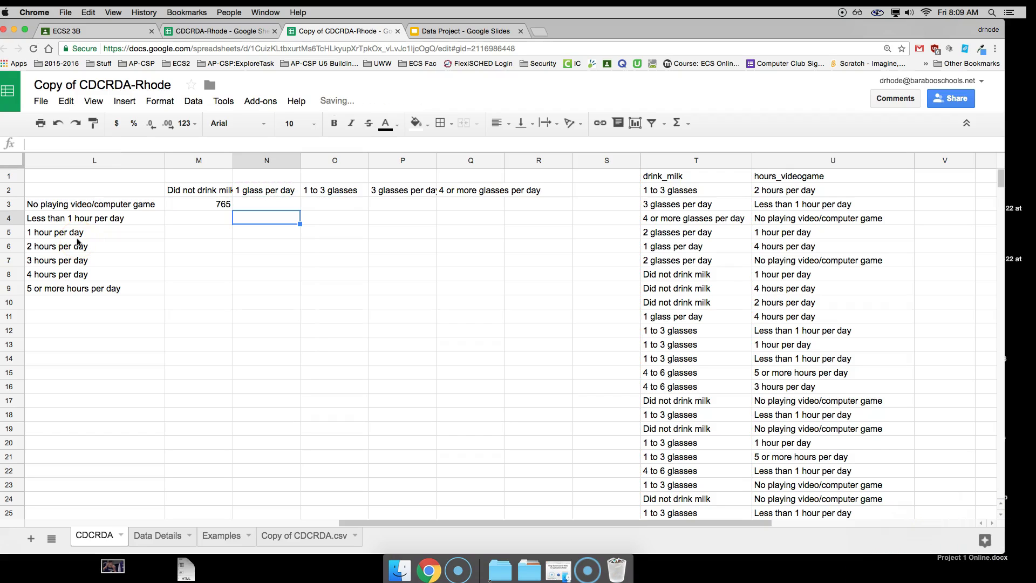
Step: Check the COUNTIFS formulas in N3 and M3, and select the empty cell O3 under "1 to 3 glasses"
click(251, 205)
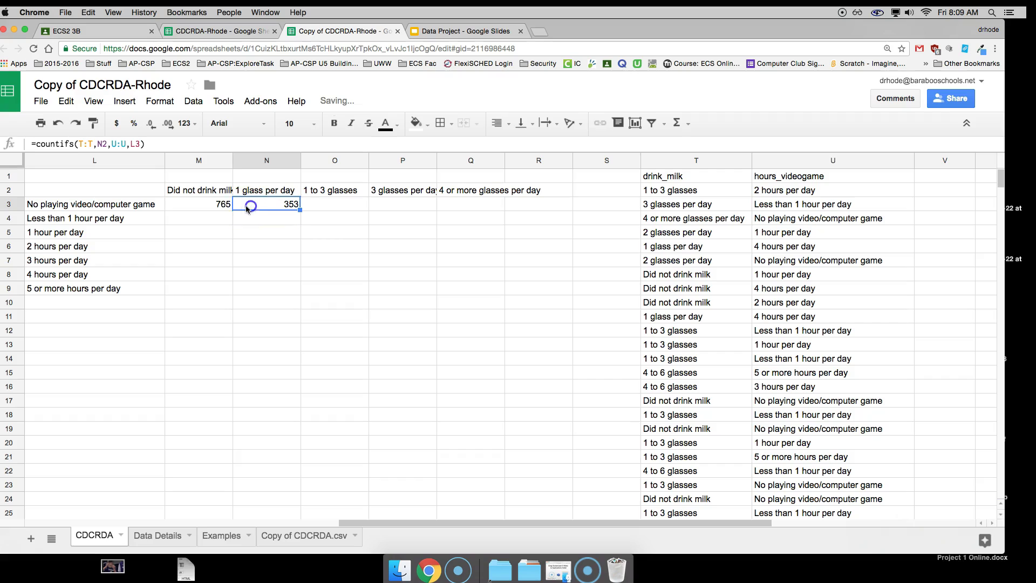
click(194, 204)
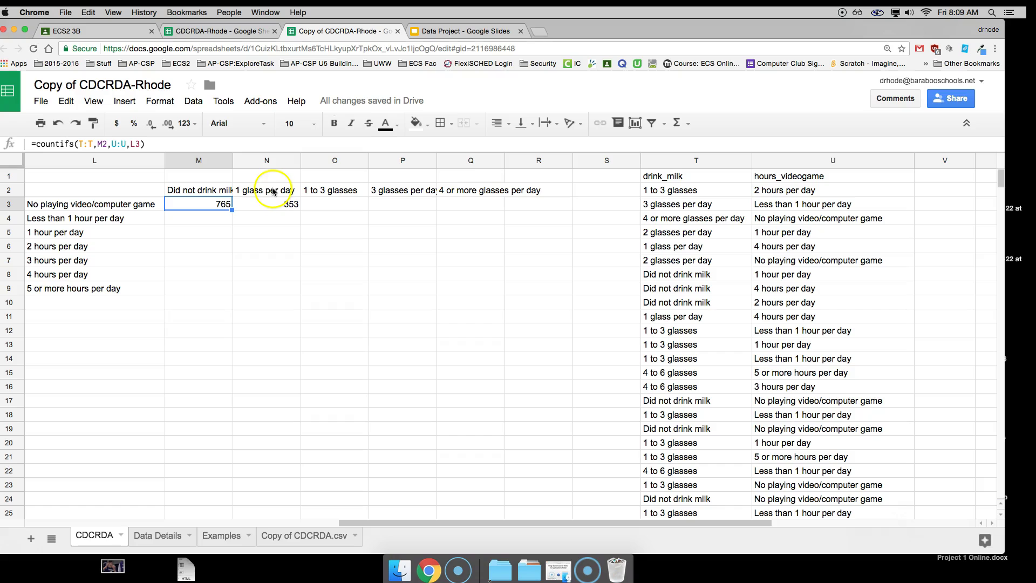
click(274, 209)
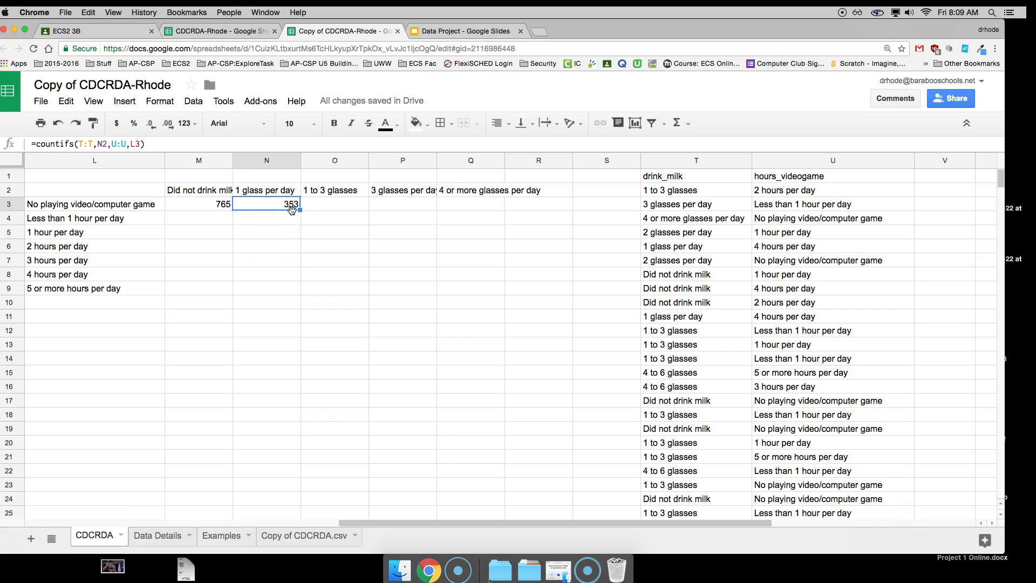
click(319, 208)
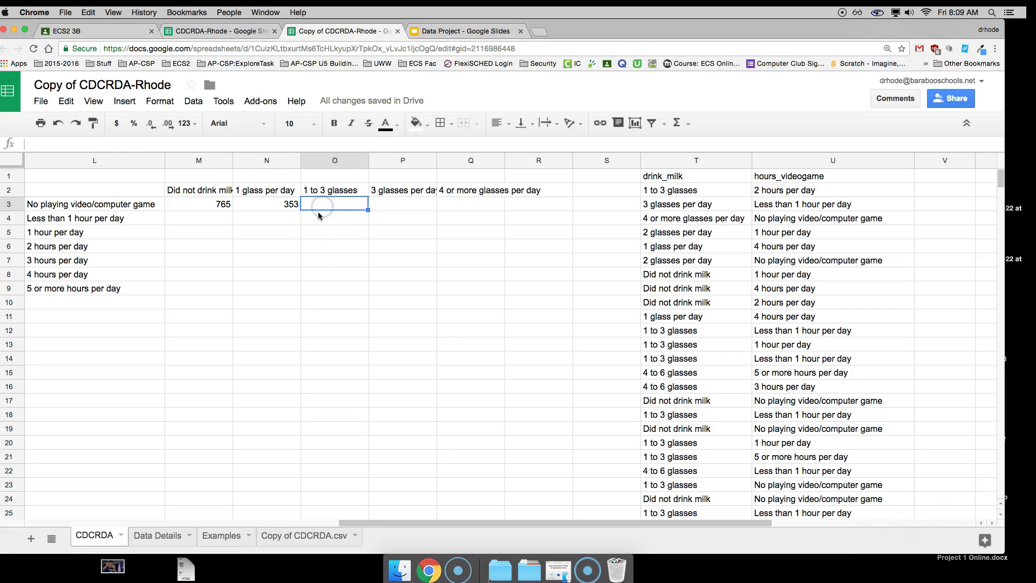
Step: Enter =countifs(T:T,O2,U:U,L3) in cell O3 to count "1 to 3 glasses" milk drinkers who play no video games
text(=countif(T:T,O2,U:U,)
click(51, 204)
key(Return)
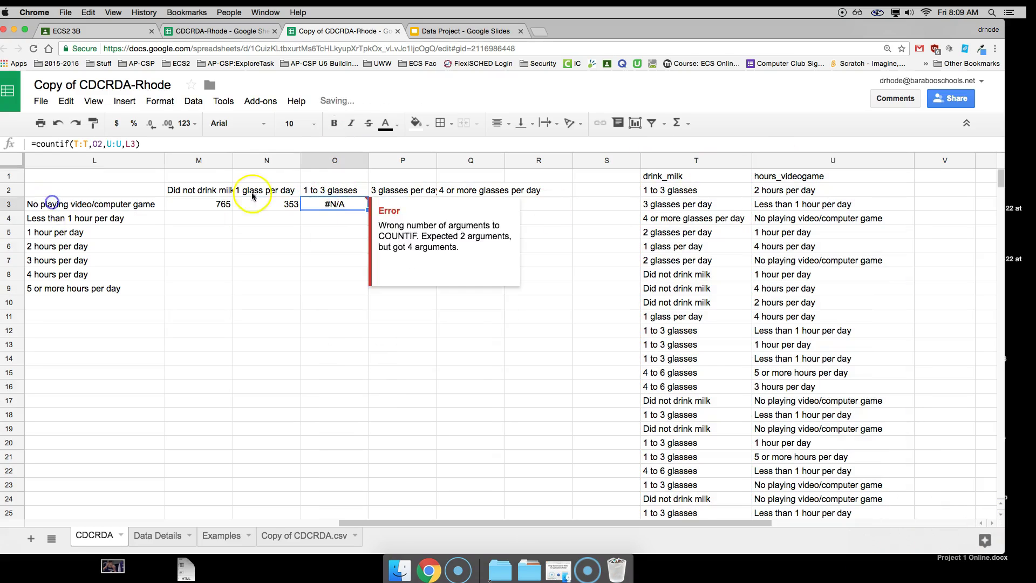
double_click(319, 205)
text(s)
key(Tab)
Step: Enter =countifs(T:T,P2,U:U,L3) in cell P3 to count three-glass milk drinkers who play no video games
text(=countifs()
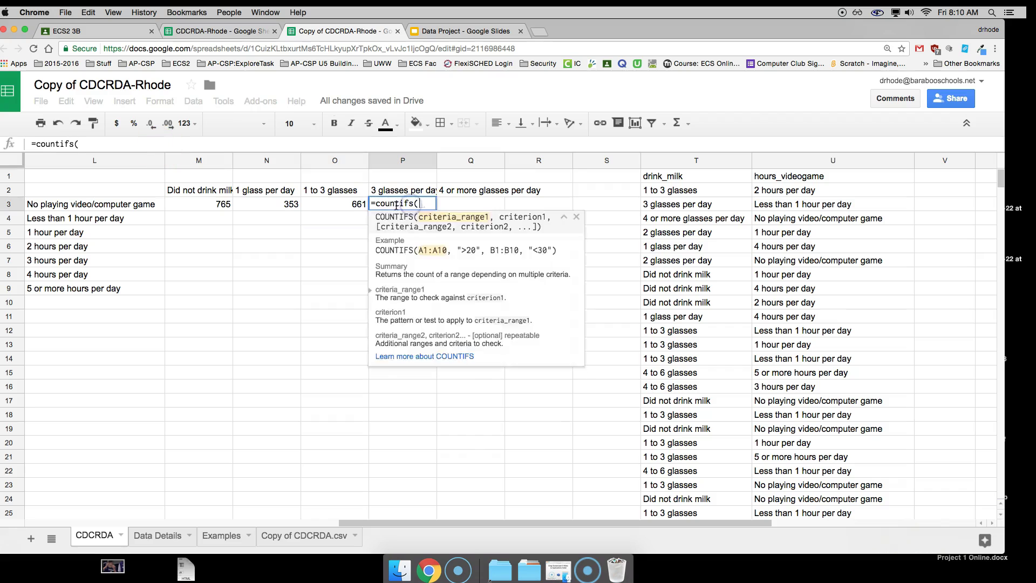
click(693, 161)
text(,P2,U:U,)
click(53, 204)
key(Tab)
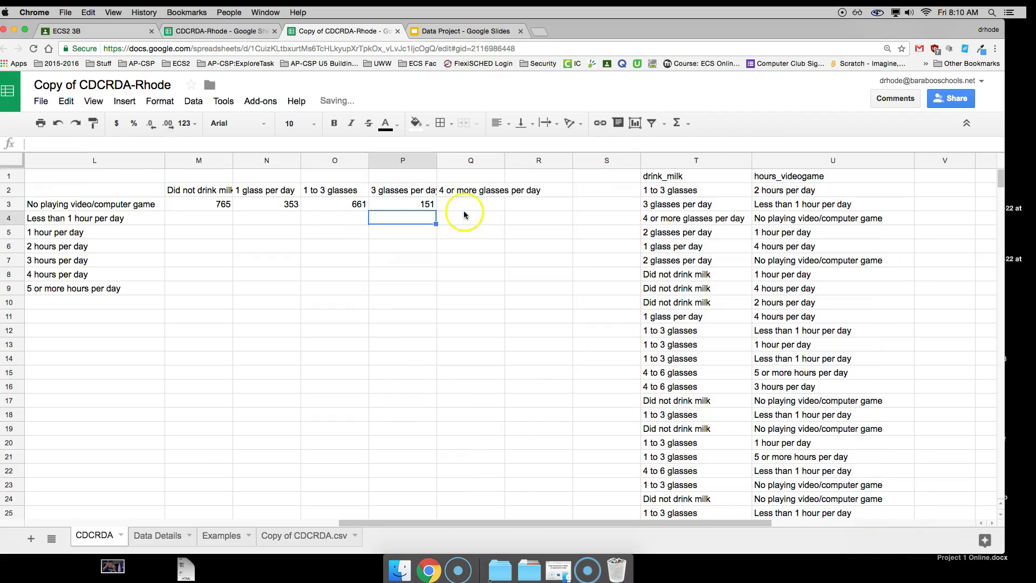
Step: Enter =countifs(T:T,Q2,U:U,L3) in cell Q3 to count "4 or more glasses per day" drinkers who play no video games
text(=countifs(T:T,)
click(475, 190)
text(,U:U,L3)
key(Tab)
text(=couniti)
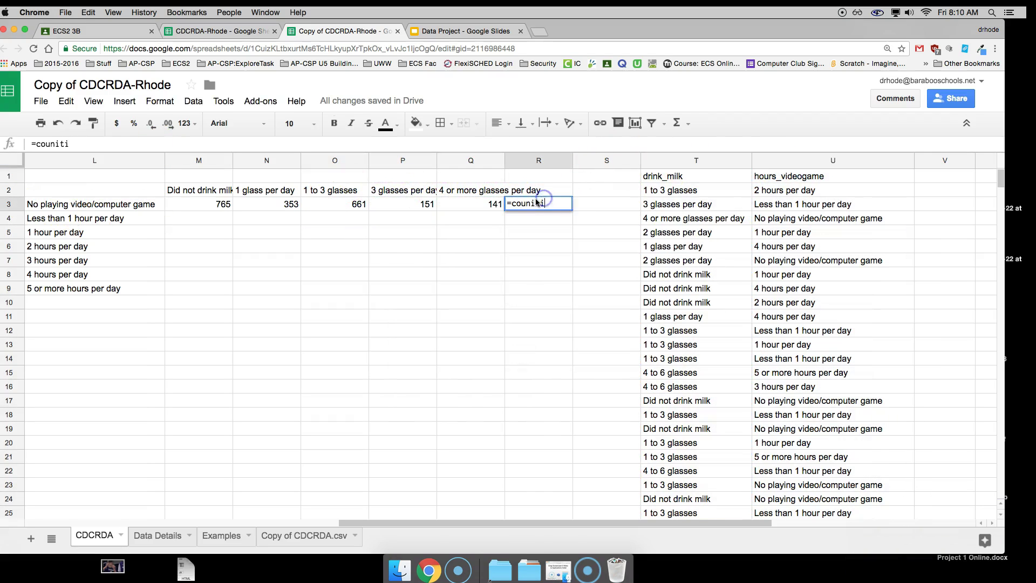
text(fs(T:T,U:U,L3)
key(Return)
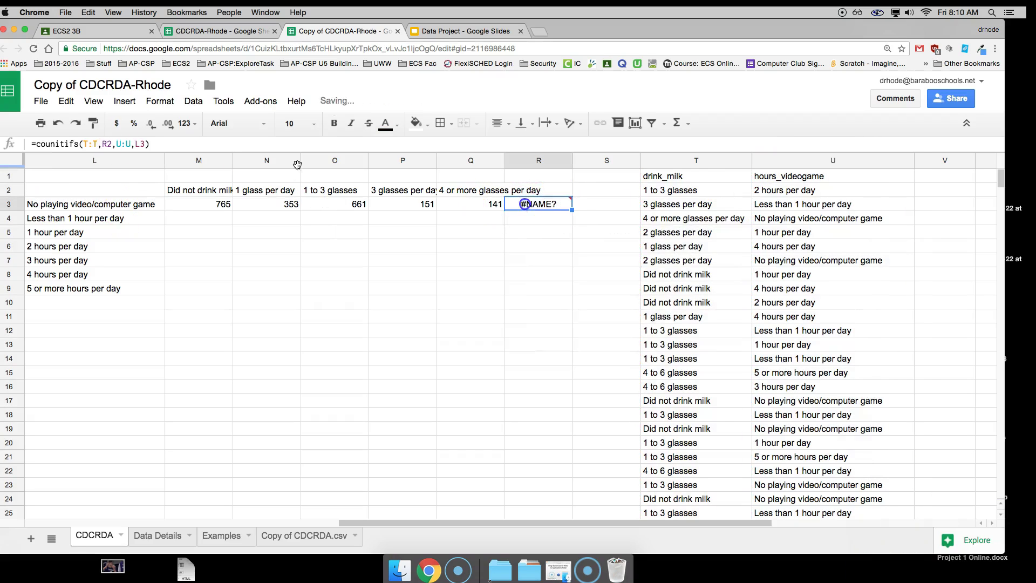
key(ctrl+z)
Step: Enter COUNTIFS formulas in M4 and N4 that match T:T with M2 and N2 respectively, and U:U with L4
click(178, 220)
text(=countifs(T:T,)
click(211, 190)
text(,U:U,L4)
key(Tab)
text(=countifs(T:T,)
click(266, 190)
text(,U:U,)
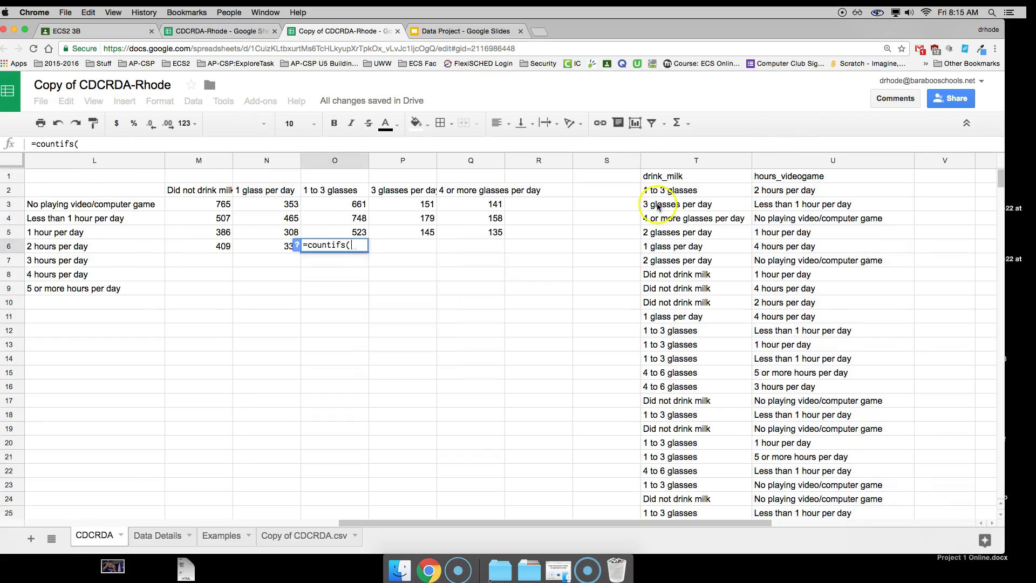
Step: Fill O6, P6 and Q6 with COUNTIFS formulas matching T:T with their row 2 headers and U:U with L6
text(s(T:T,O2,U:U,)
click(54, 246)
key(Tab)
text(=countifs(T:T,P2,U:U,)
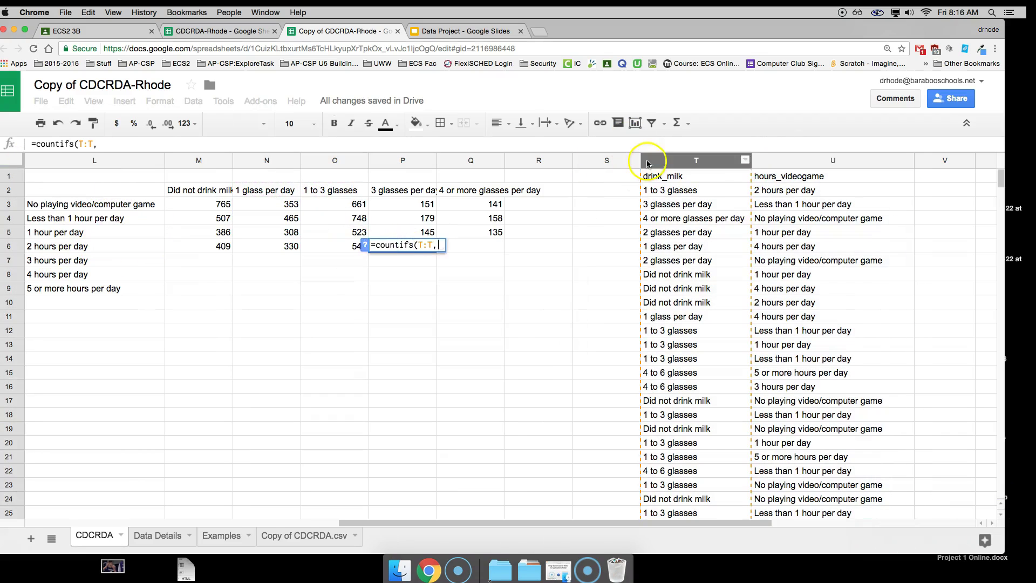
click(54, 246)
key(Tab)
text(countif)
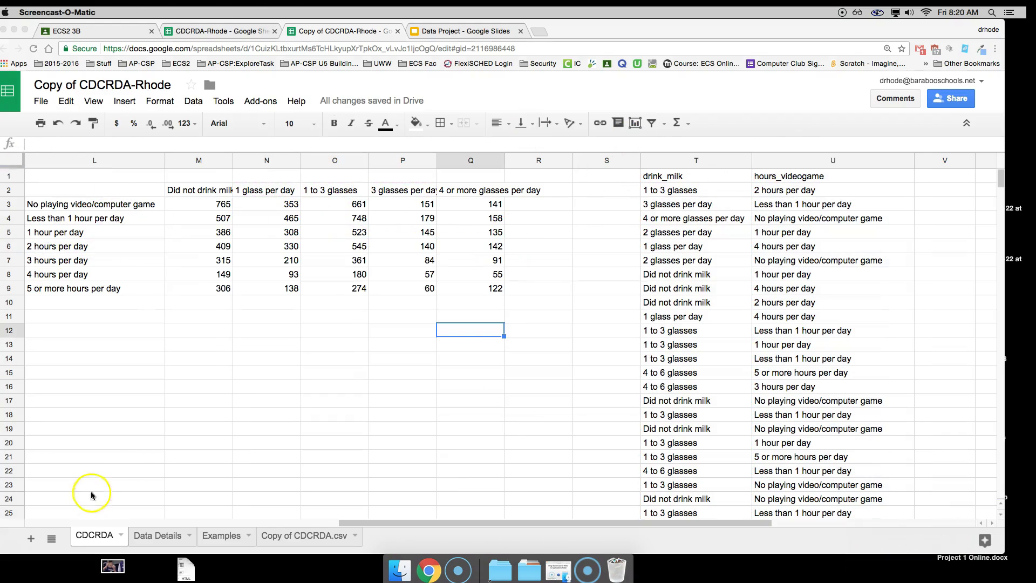
Step: Widen columns M through Q so each drink_milk header in row 2 fits in its own cell
click(126, 193)
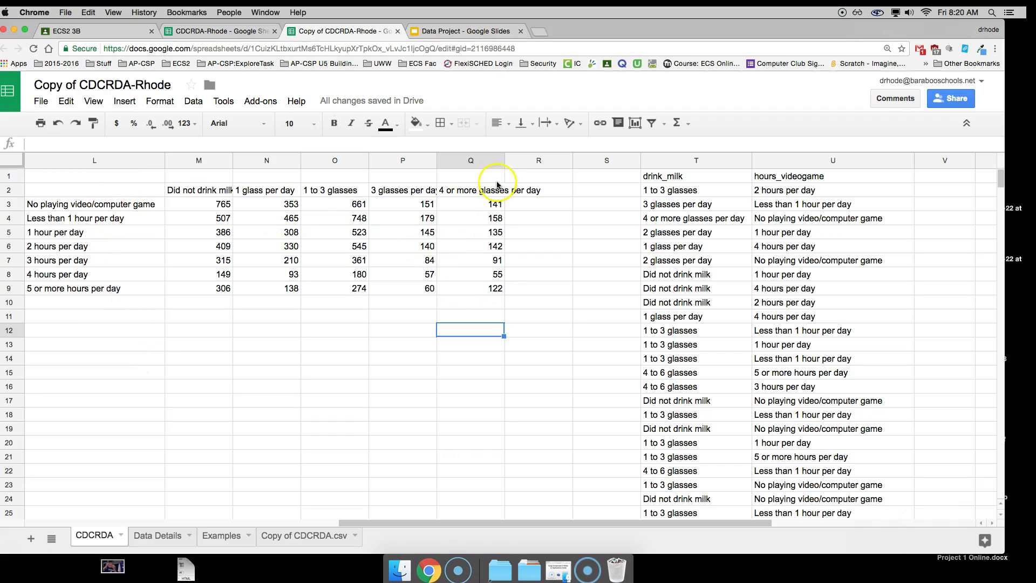
drag(505, 162, 545, 162)
drag(437, 160, 457, 160)
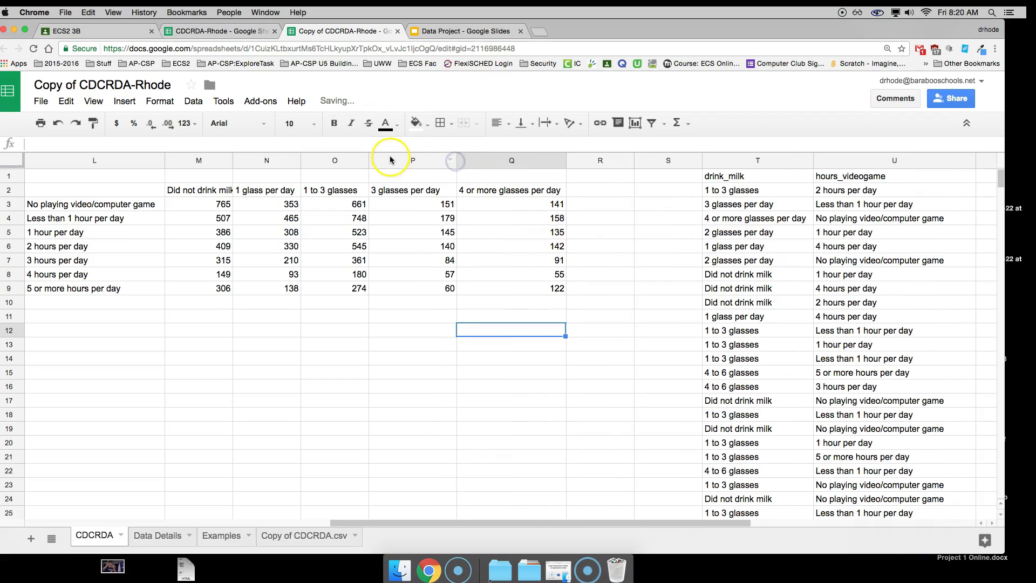
drag(369, 161, 397, 161)
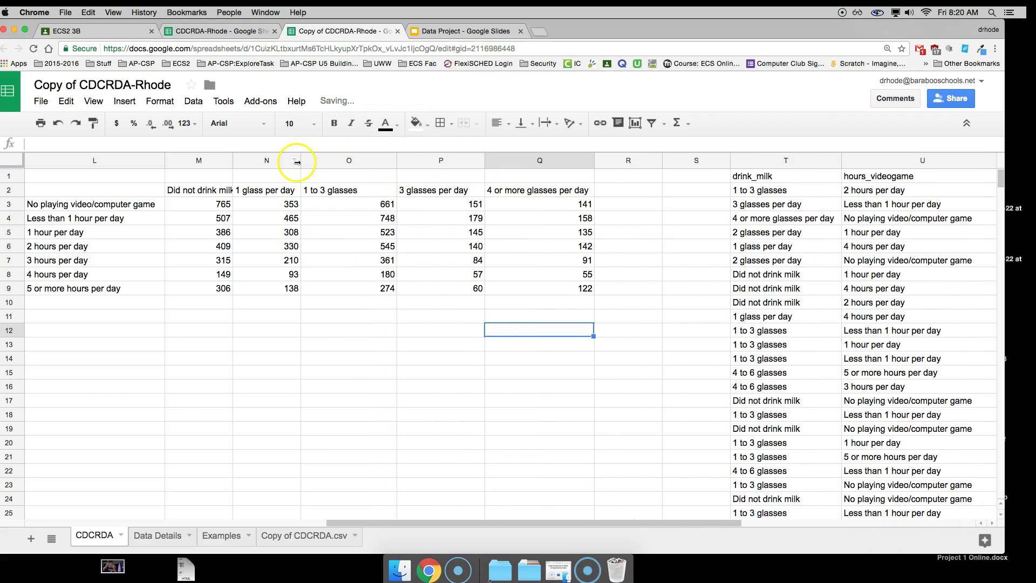
drag(301, 162, 319, 160)
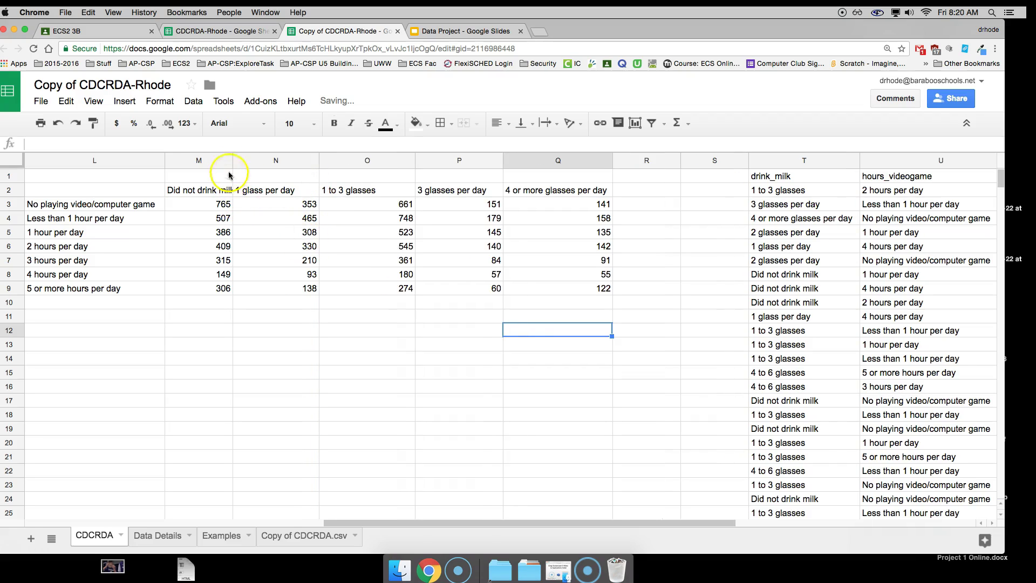
drag(232, 157, 272, 160)
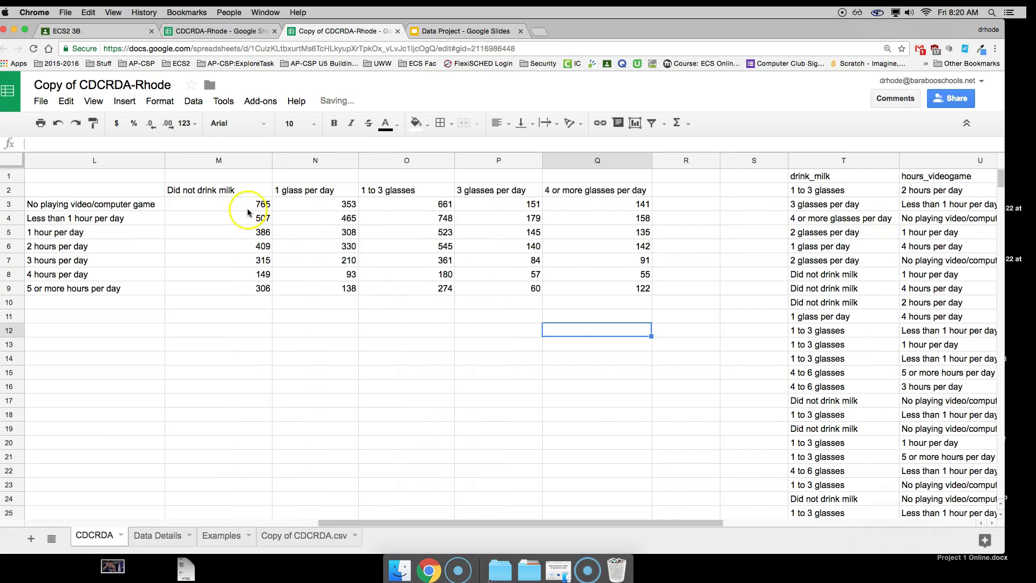
Step: Apply all borders to the cross-tabulation in L2:Q9 and deselect the table
mouse_move(111, 188)
mouse_down()
mouse_move(475, 285)
mouse_move(605, 286)
mouse_up()
click(441, 123)
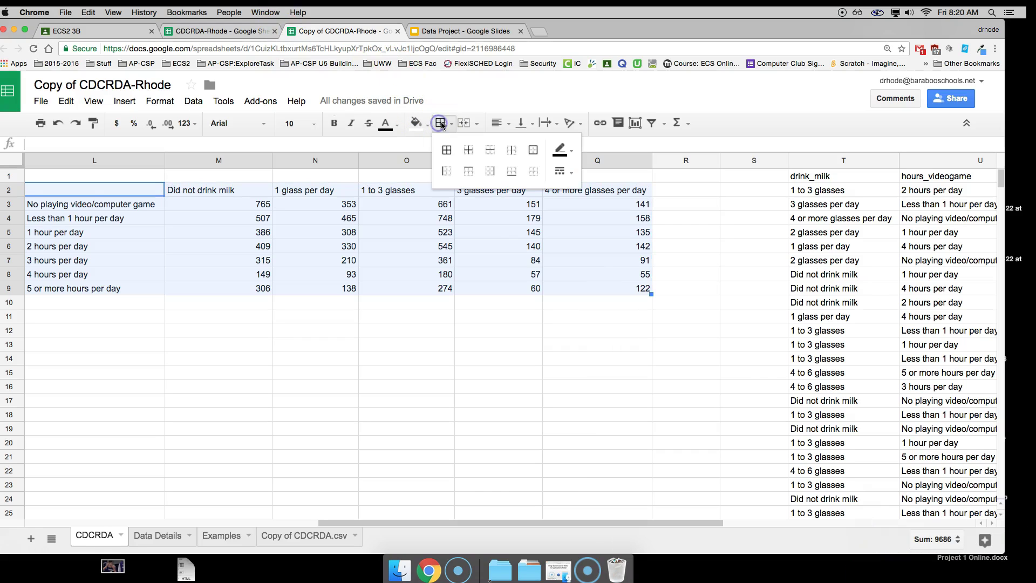
click(447, 151)
click(215, 177)
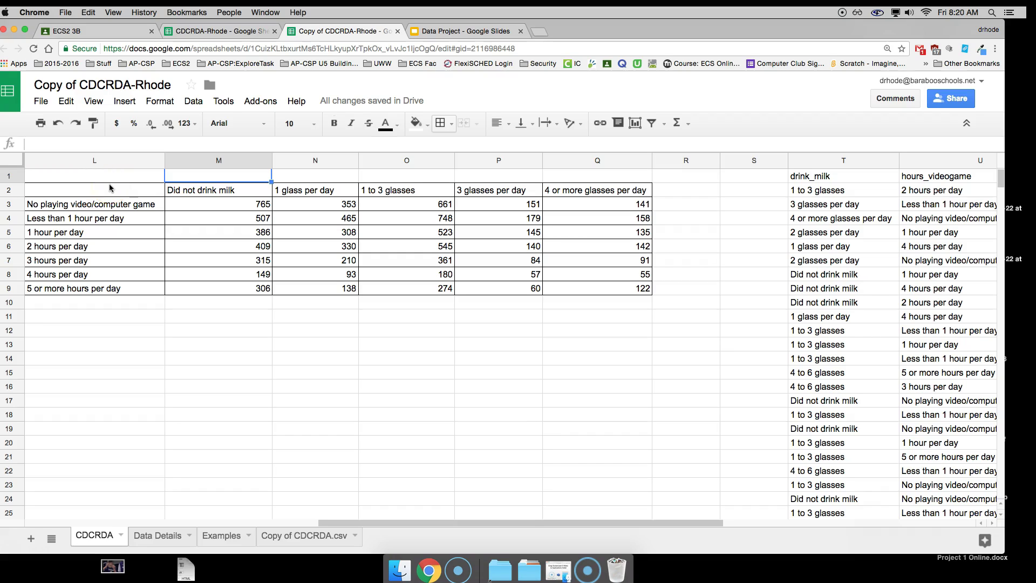
Step: Capture the bordered table L2:Q9 as an image and paste it on the "Data in a table" slide of the Data Project presentation in Google Slides
mouse_move(109, 184)
mouse_down()
mouse_move(108, 213)
mouse_move(597, 242)
mouse_move(656, 300)
mouse_up()
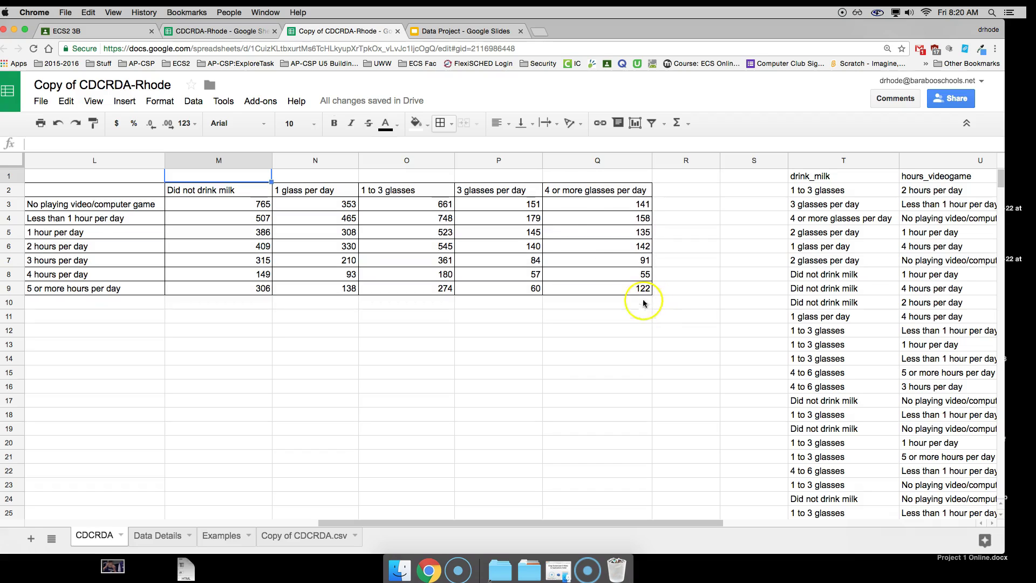
click(431, 28)
click(58, 307)
right_click(441, 248)
click(472, 295)
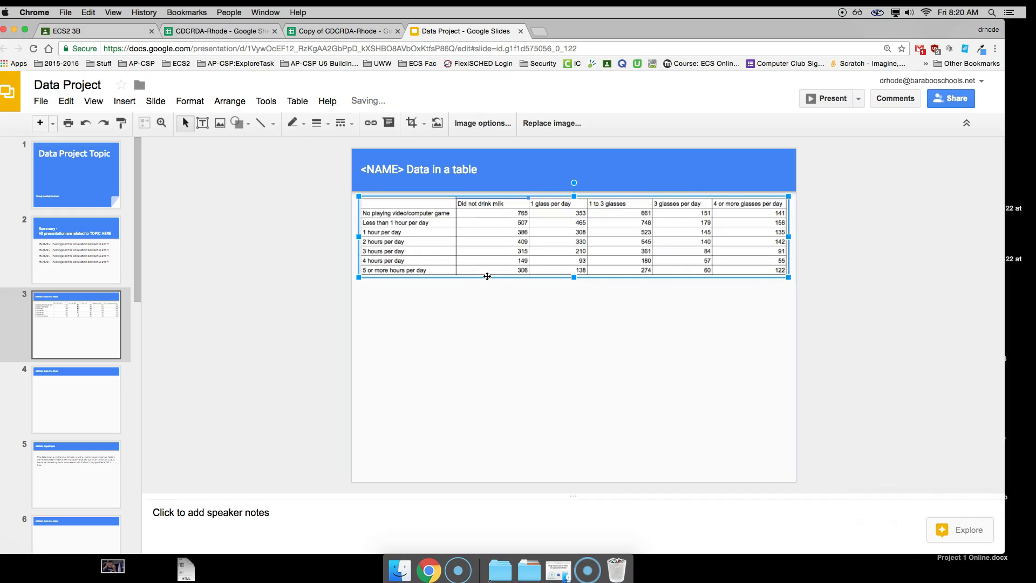
Step: Return to the Copy of CDCRDA-Rhode spreadsheet in Google Sheets and start a chart from the table range L2:Q9
click(313, 30)
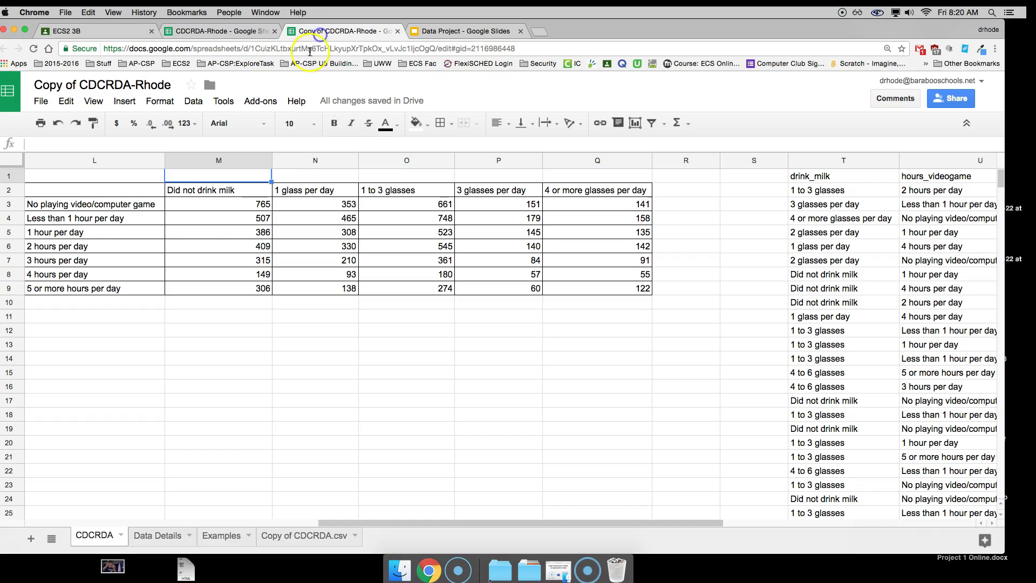
drag(116, 193, 599, 292)
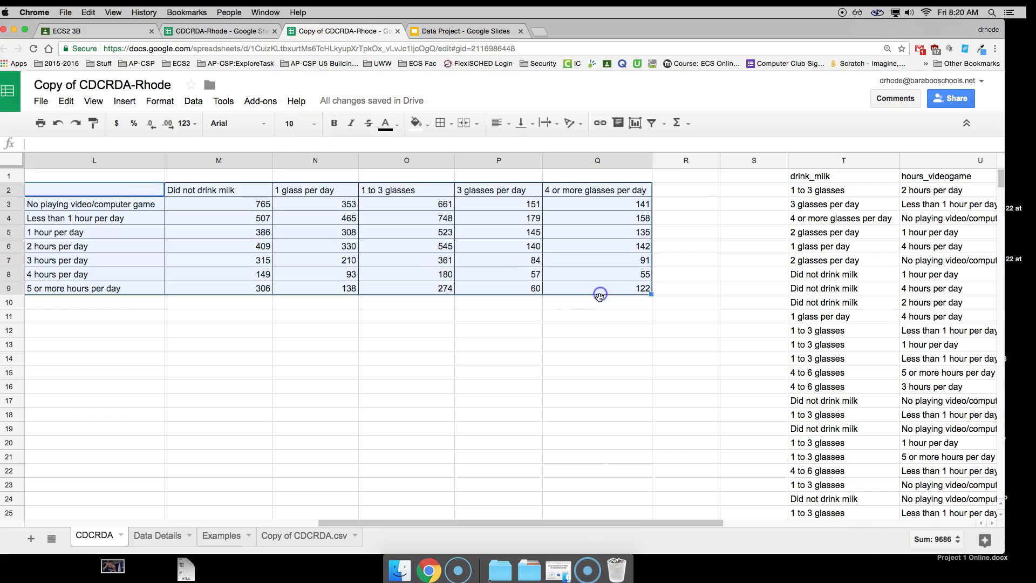
click(124, 101)
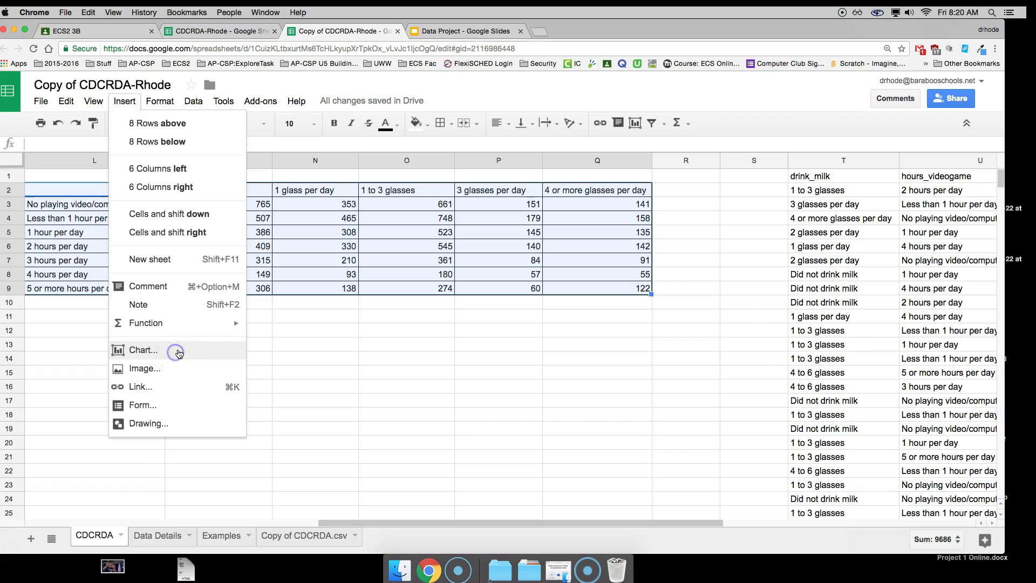
click(143, 351)
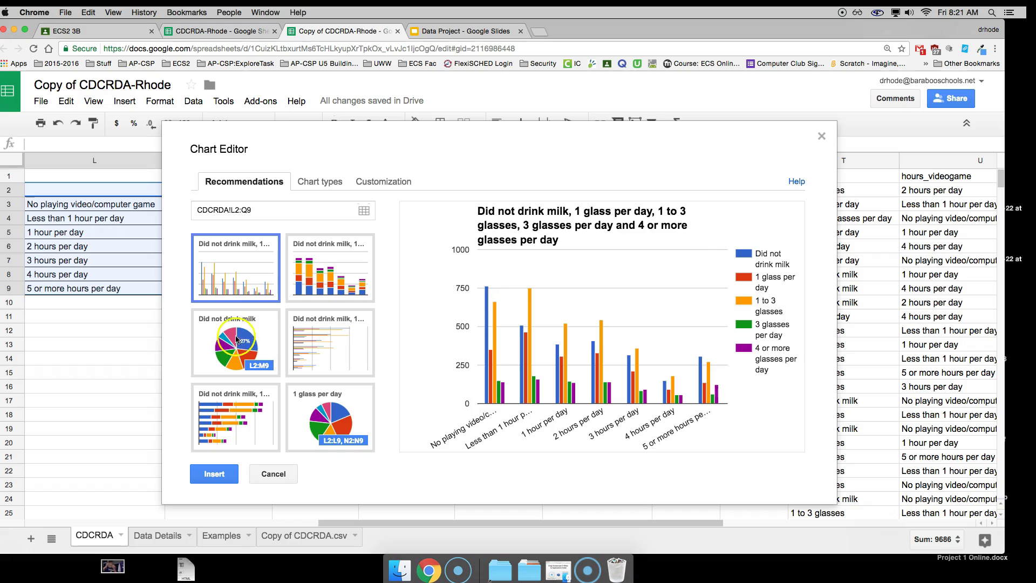
Step: Preview the recommended charts, comparing the "Did not drink milk" and "1 glass per day" pies with the grouped column and stacked bar charts
click(218, 354)
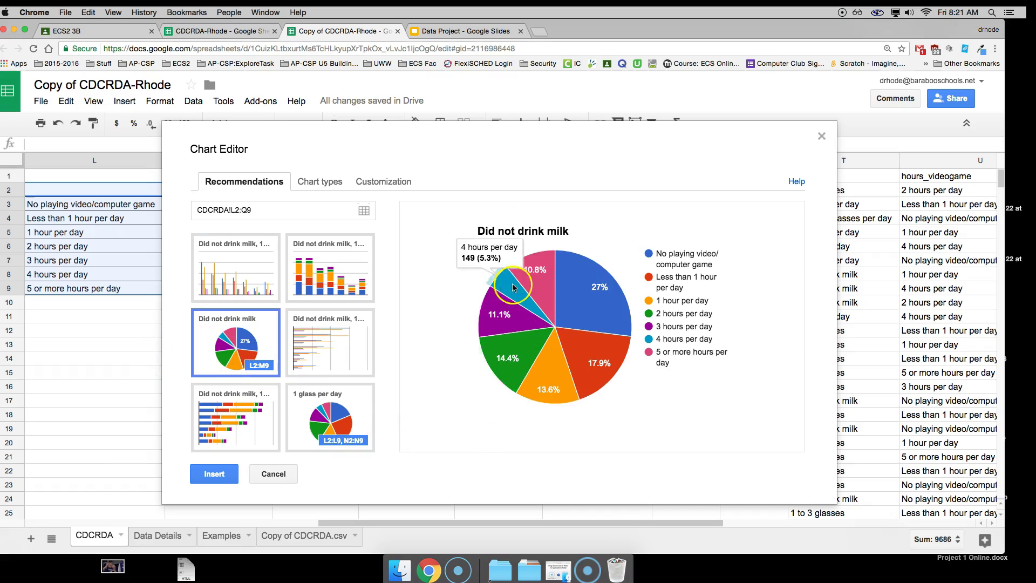
mouse_move(532, 317)
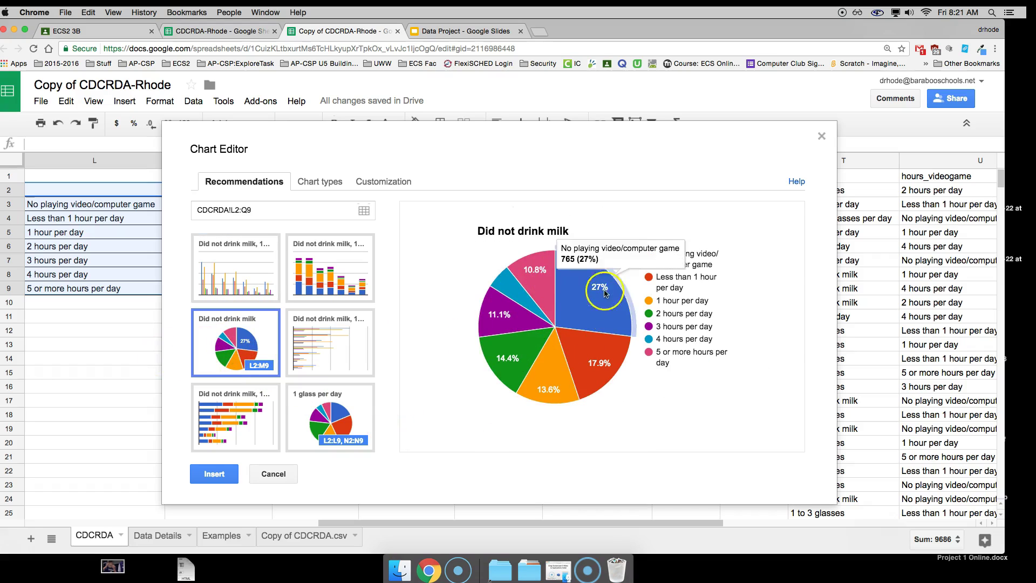
mouse_move(603, 286)
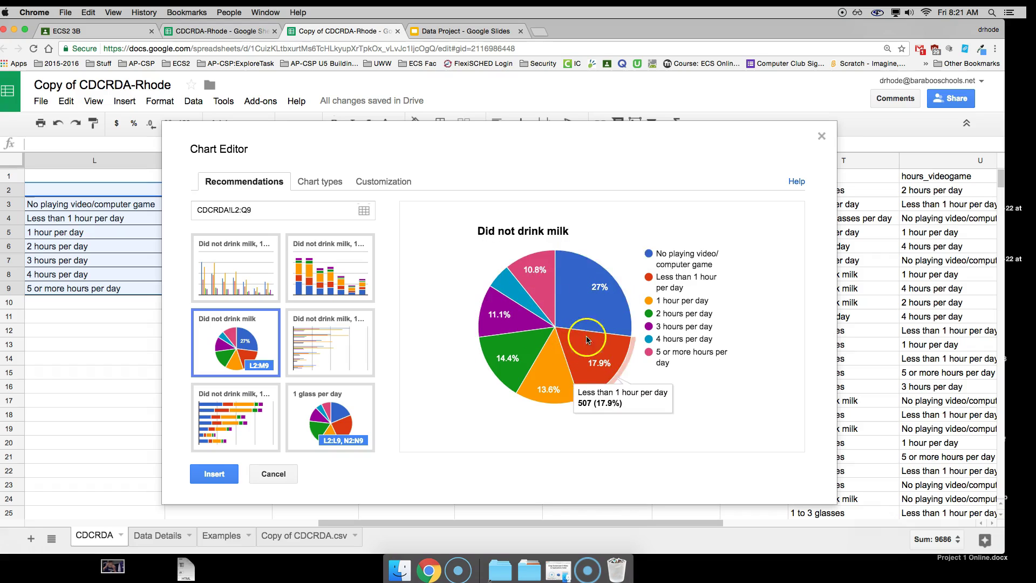
mouse_move(547, 290)
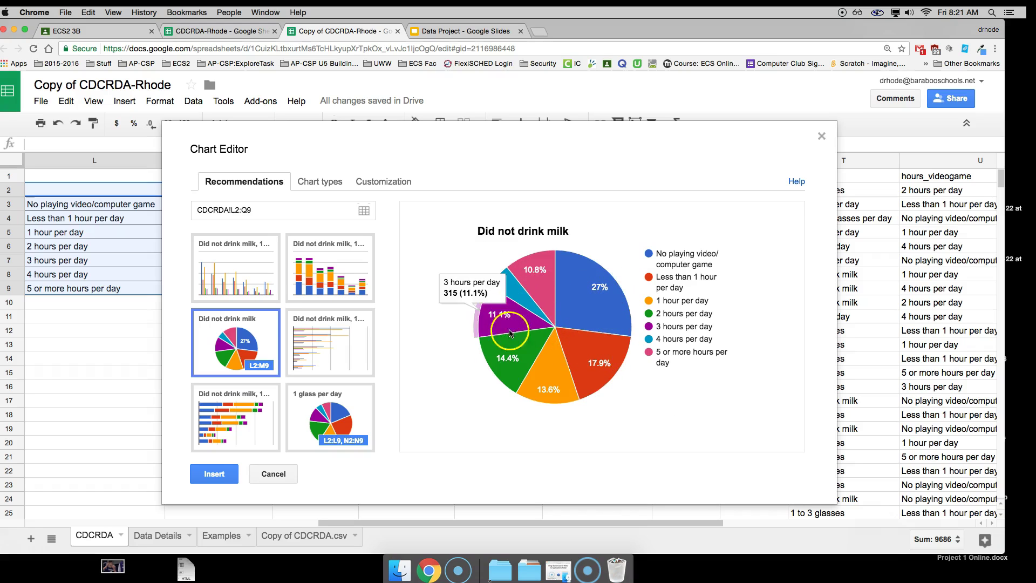
click(236, 279)
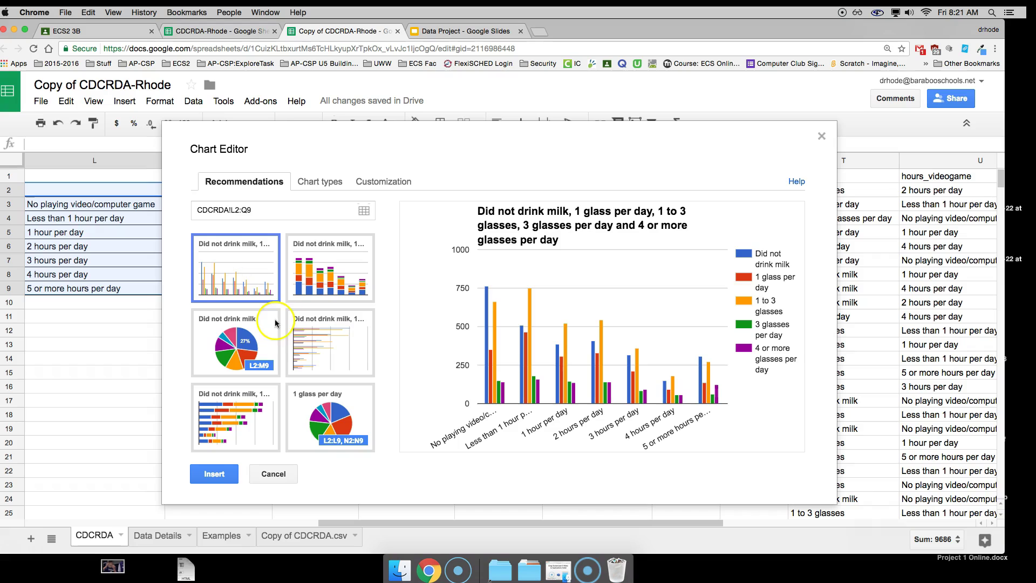
click(343, 412)
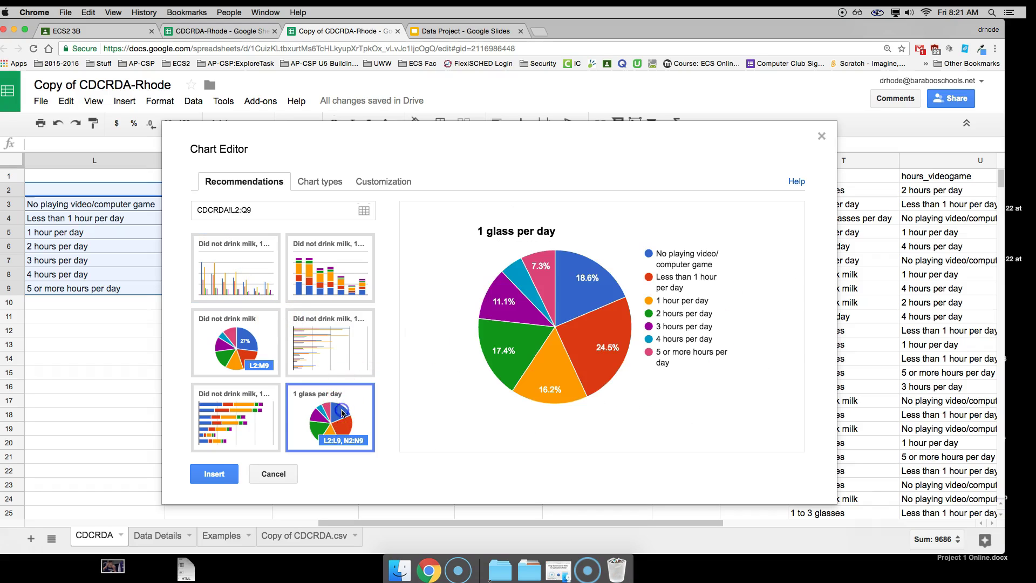
click(252, 423)
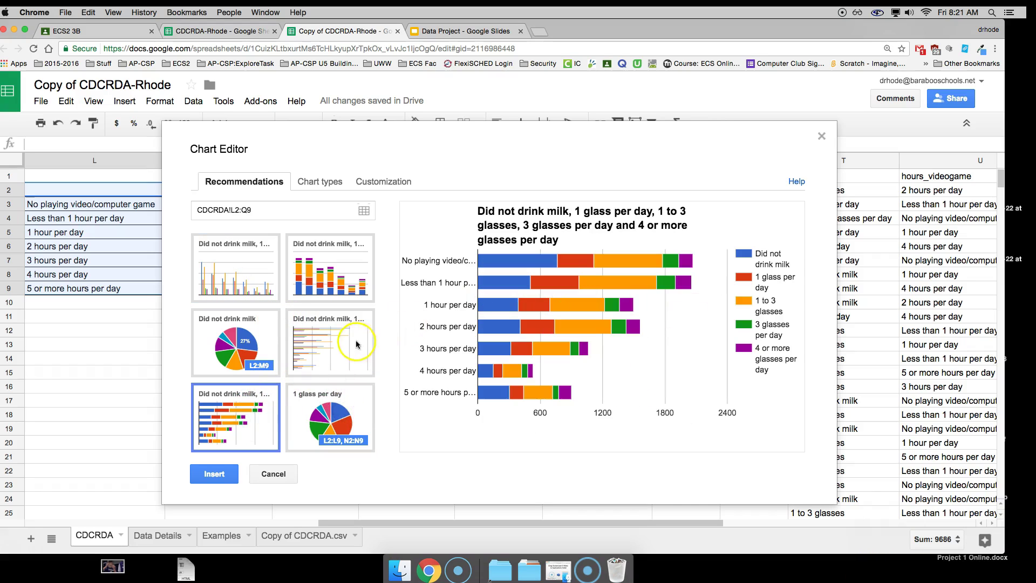
Step: Preview the milk and video game data as a smooth line chart and as a combo chart
click(317, 182)
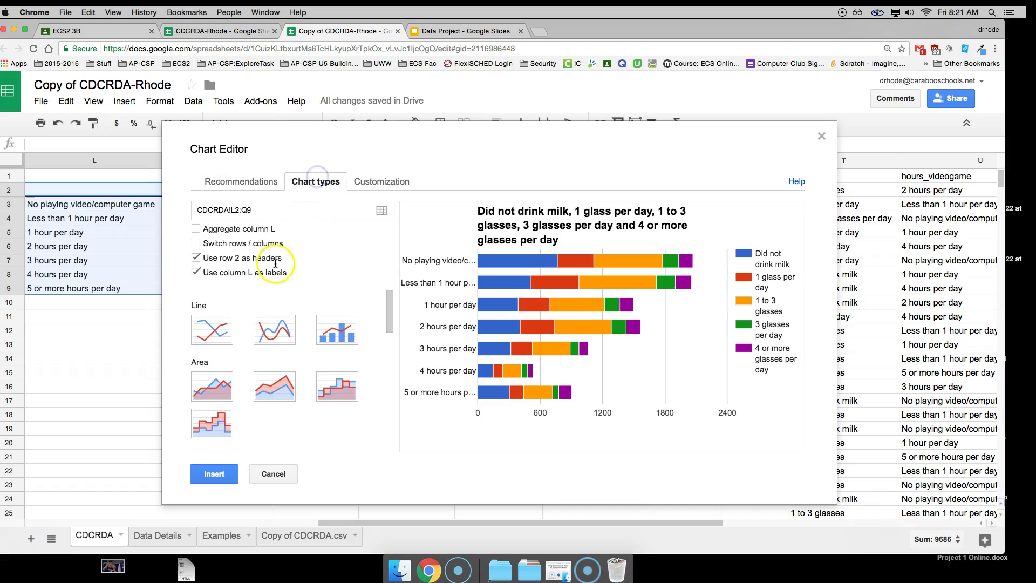
click(266, 330)
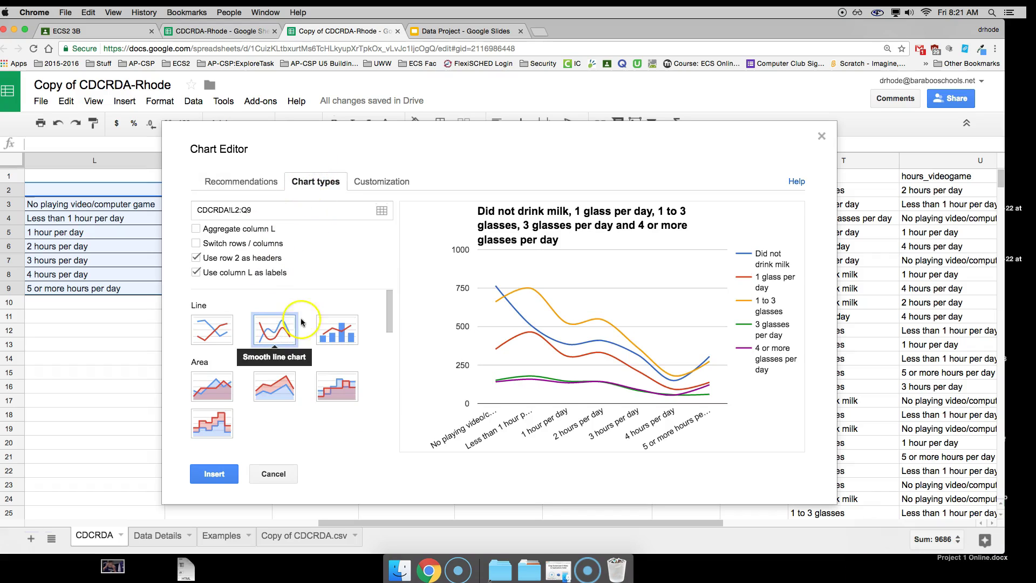
click(336, 330)
Step: Choose the recommended stacked column chart for L2:Q9 and insert it into the sheet
click(209, 184)
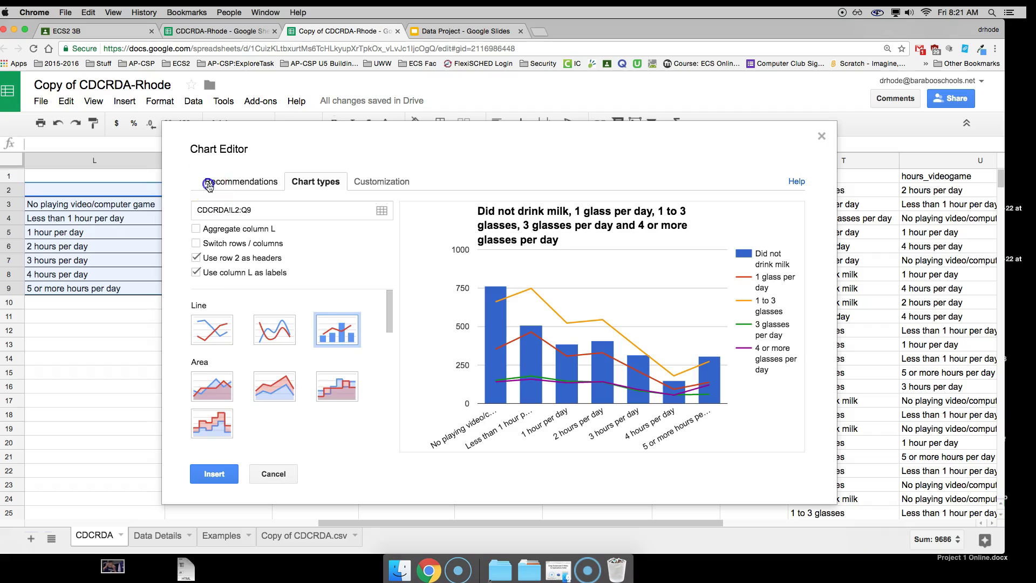
click(243, 274)
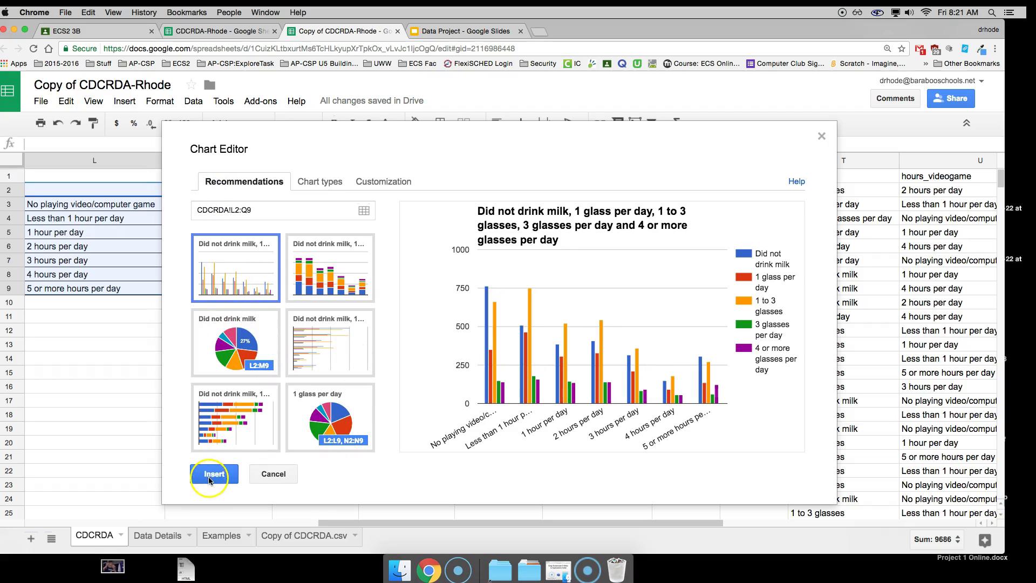
click(310, 272)
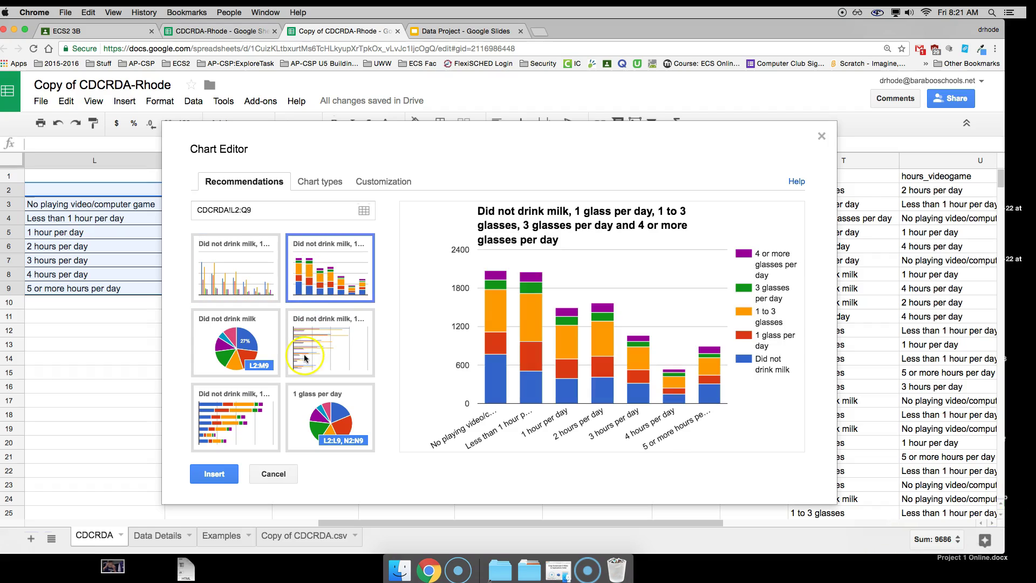
click(216, 473)
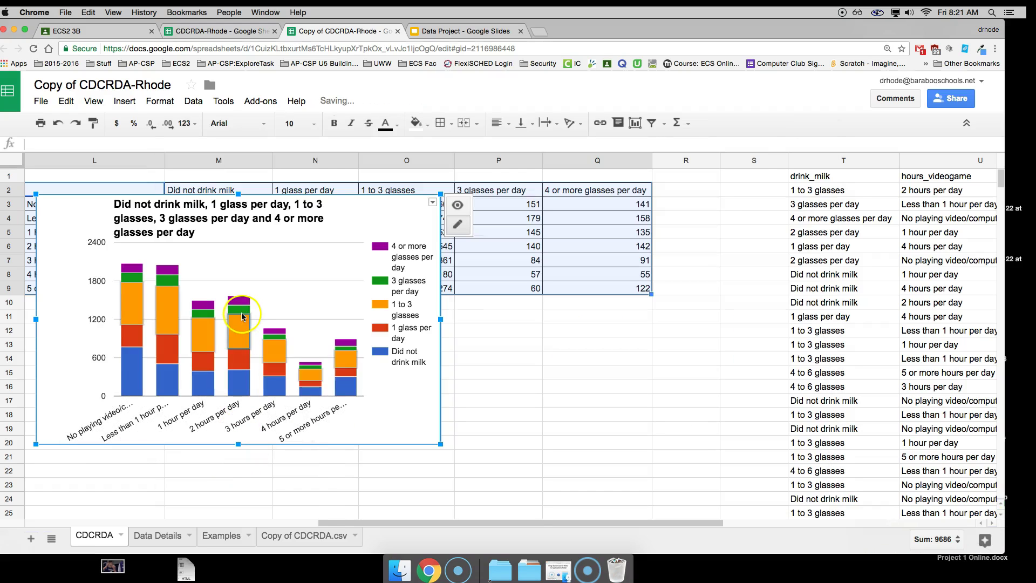
Step: Paste the copied stacked column chart, linked to the spreadsheet, on the "Data in a Chart" slide in Google Slides and enlarge it below the title
right_click(274, 272)
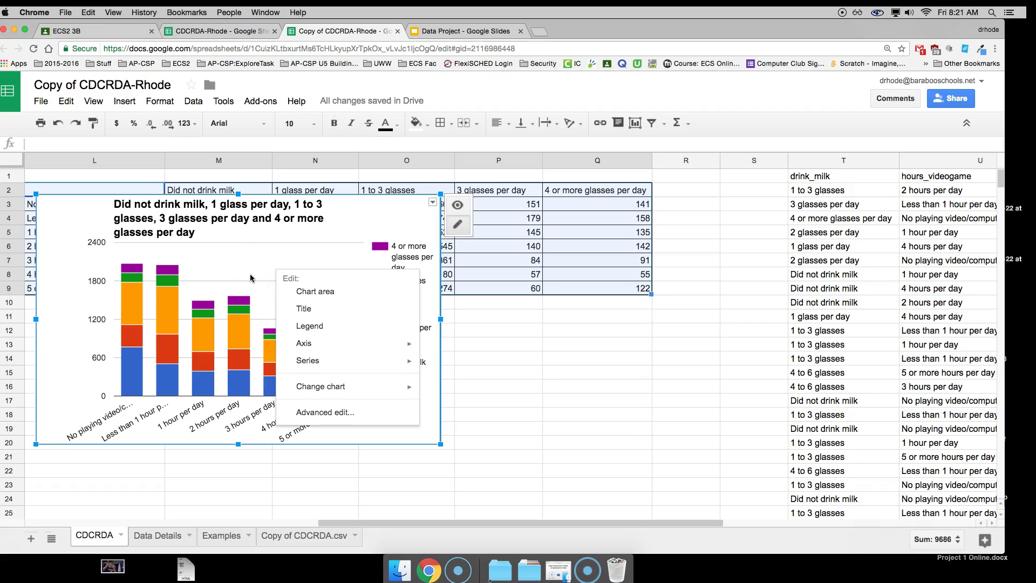
key(Escape)
click(465, 31)
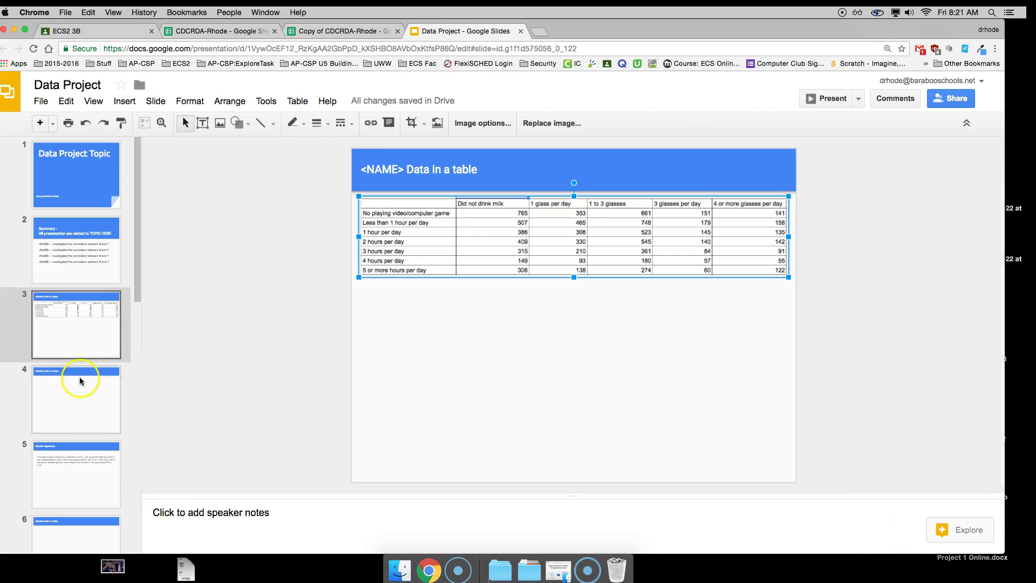
click(80, 381)
right_click(527, 251)
click(542, 300)
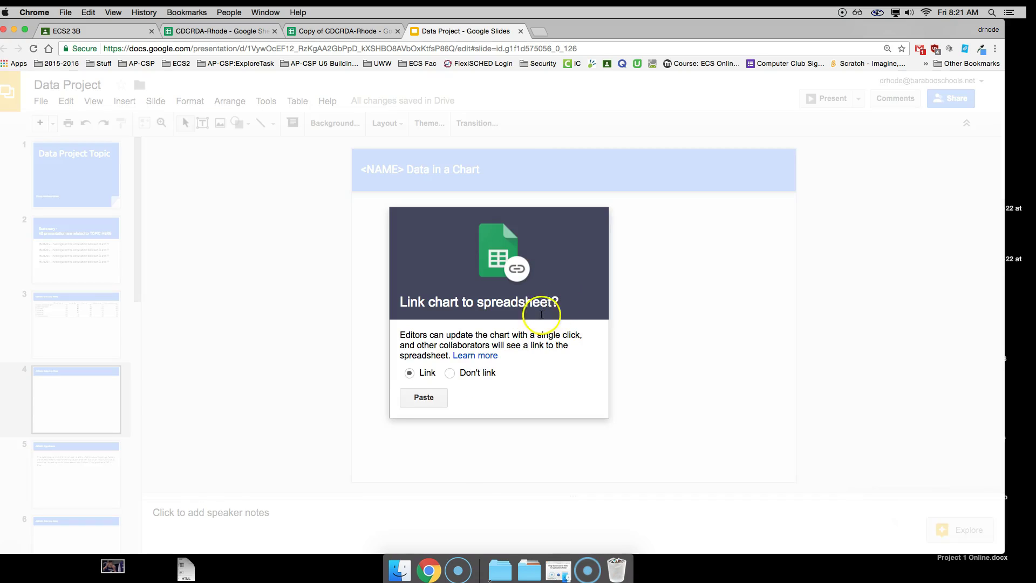
click(420, 399)
drag(460, 299, 465, 301)
drag(570, 329, 773, 450)
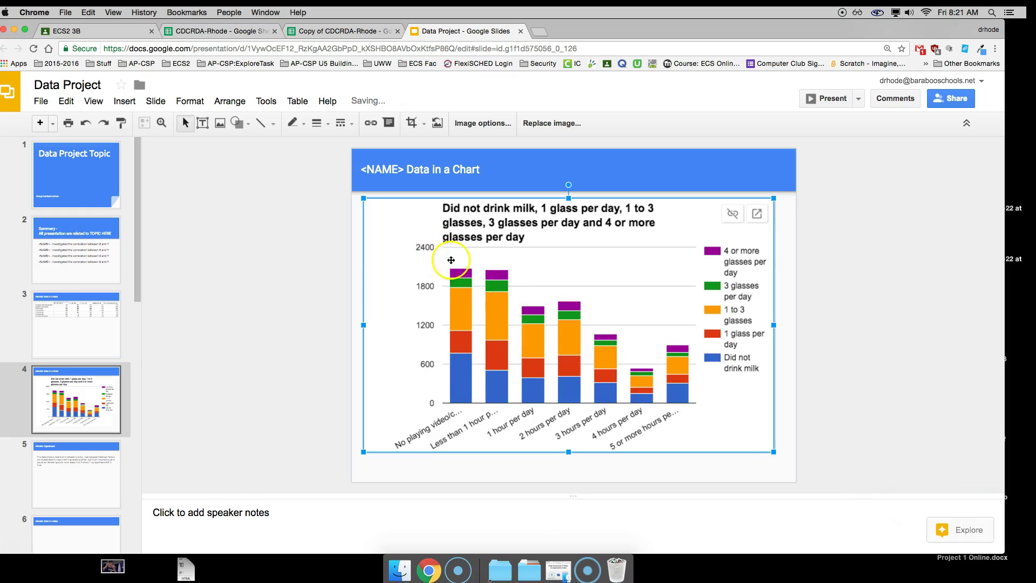